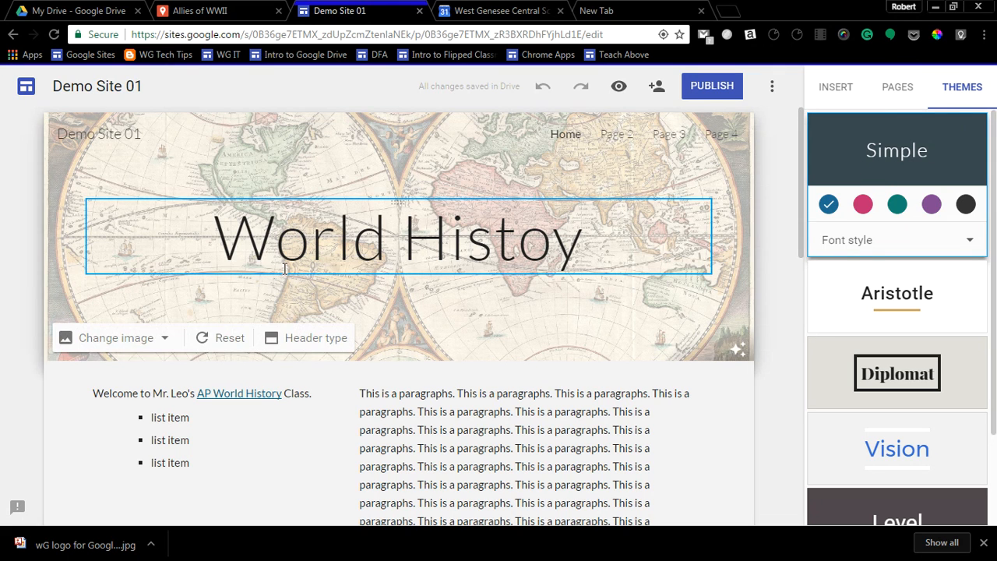
# - Try the Simple theme's pink colour on the Home page and switch the theme back to blue
pyautogui.scroll(-2, 269, 342)
pyautogui.scroll(-1, 264, 374)
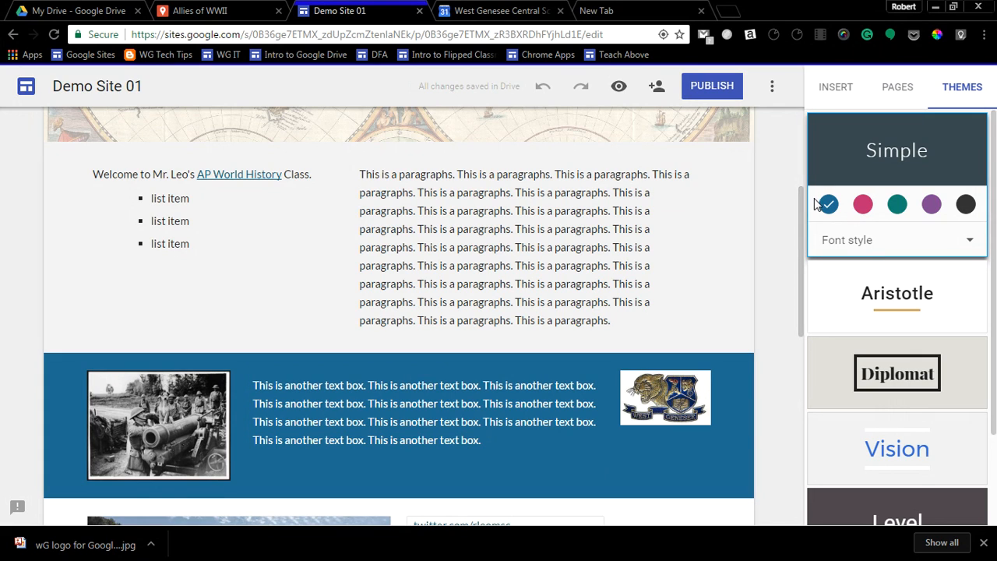
pyautogui.click(863, 205)
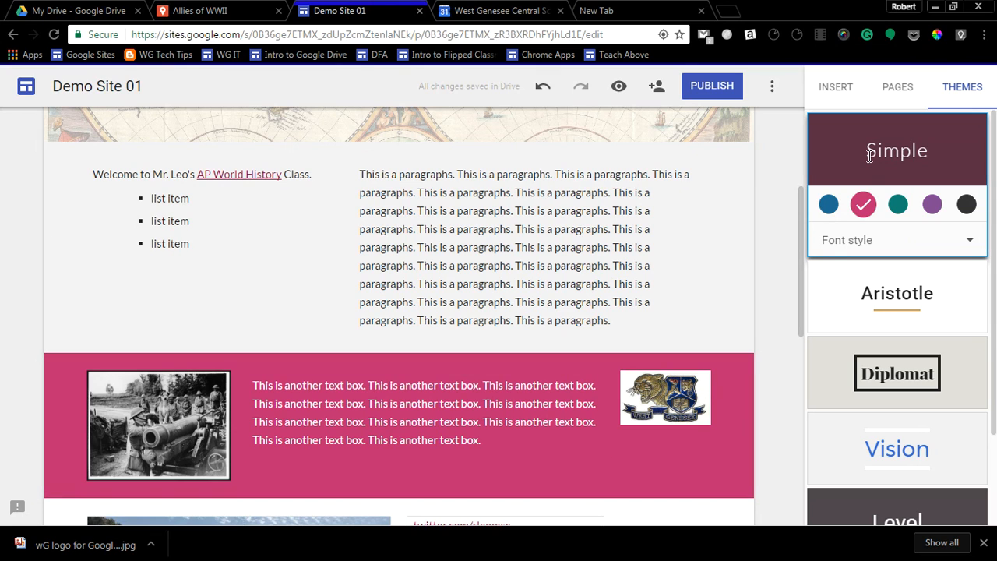
pyautogui.click(829, 205)
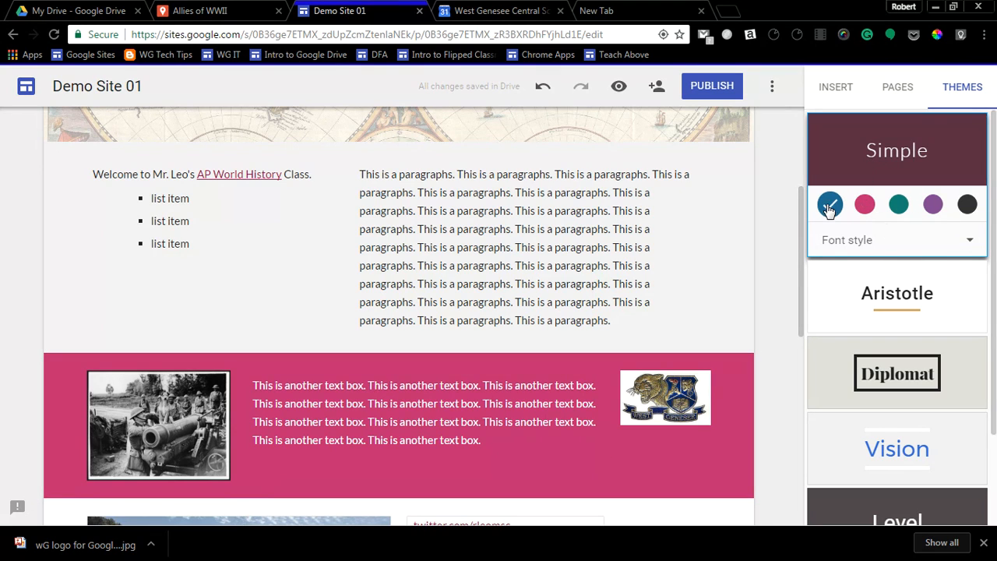
# - Try the Simple theme's Heavy, Classic and Light font styles, and leave the font style on Heavy
pyautogui.click(964, 242)
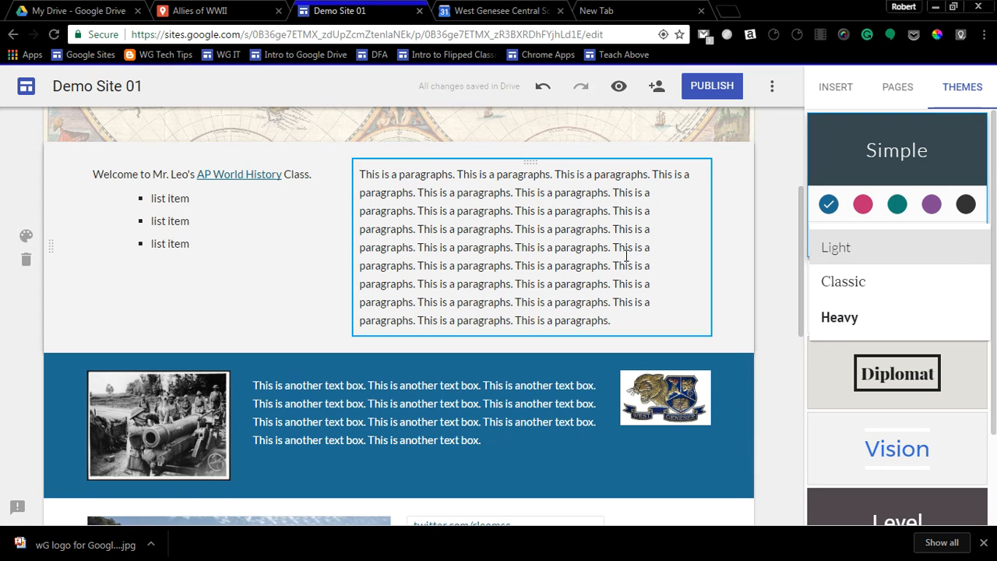
pyautogui.click(828, 318)
pyautogui.scroll(3, 701, 305)
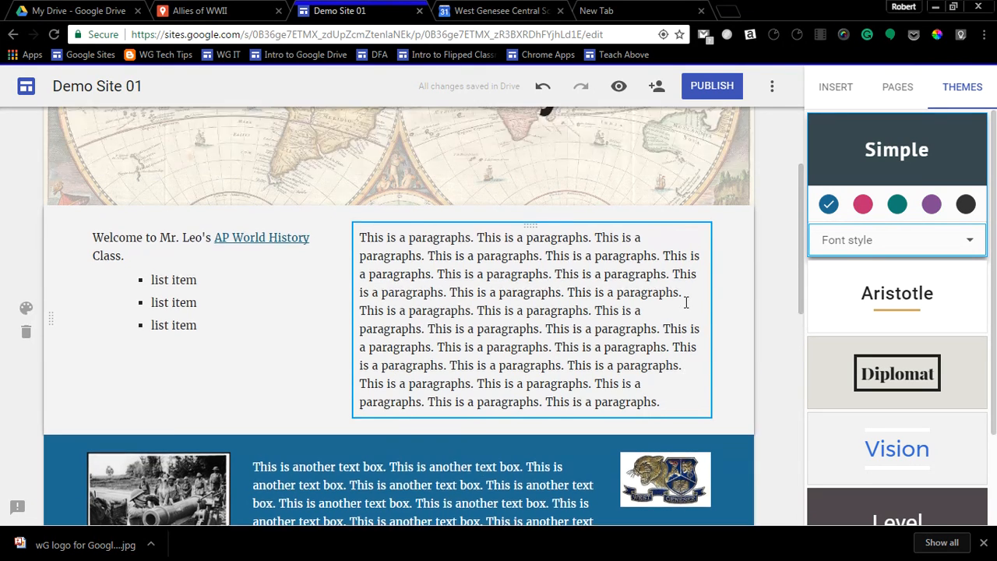
pyautogui.click(971, 243)
pyautogui.click(873, 291)
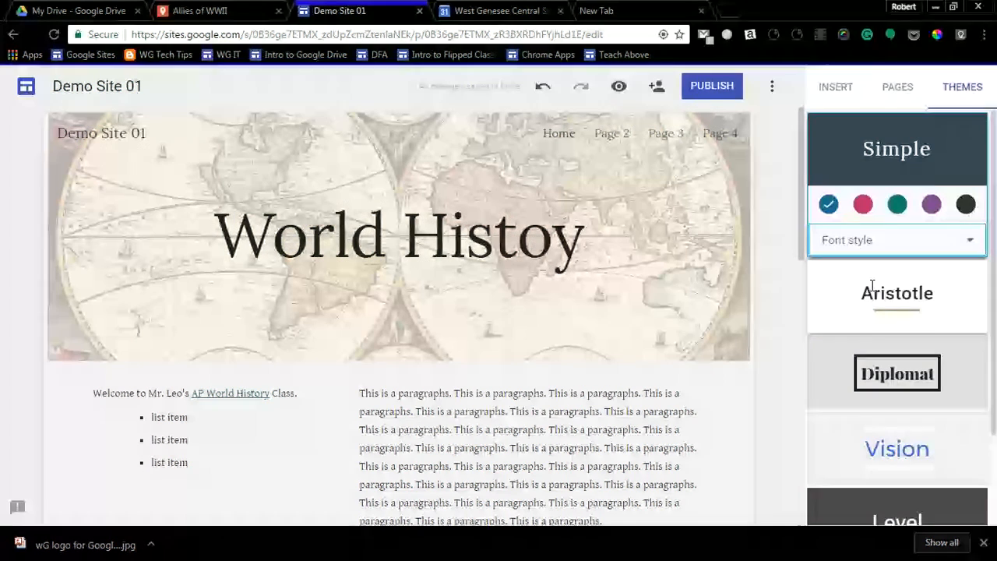
pyautogui.click(969, 242)
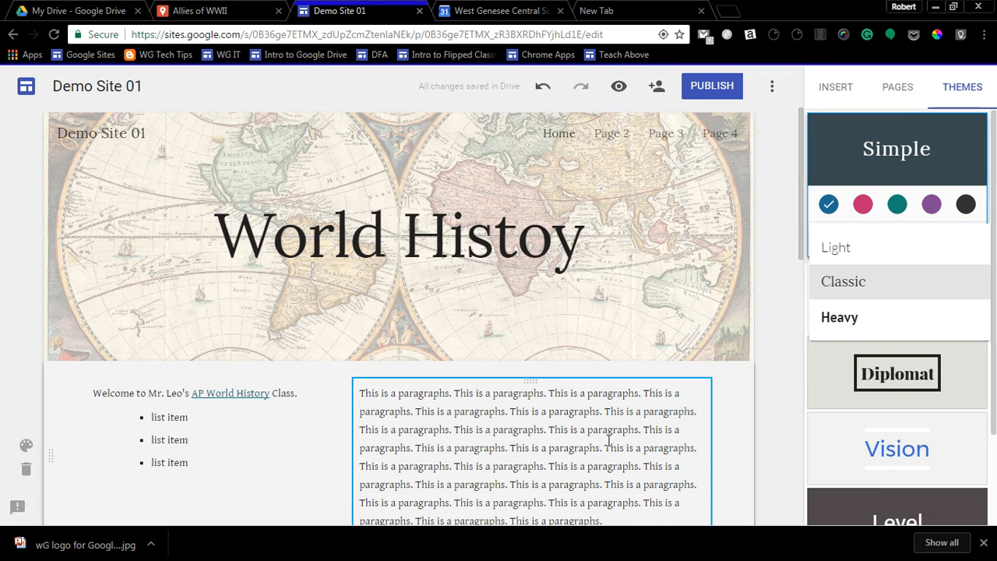
pyautogui.click(837, 249)
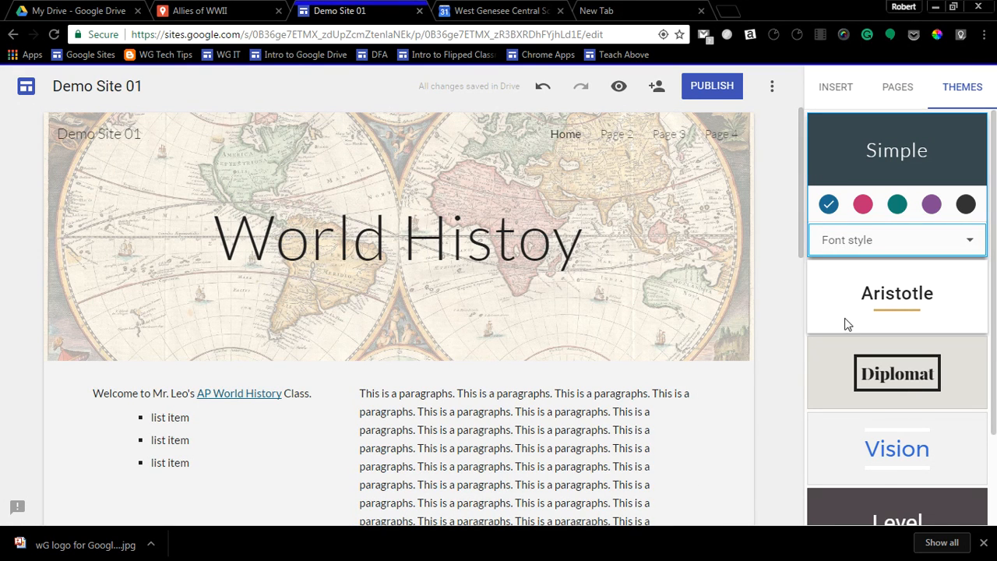
pyautogui.click(967, 243)
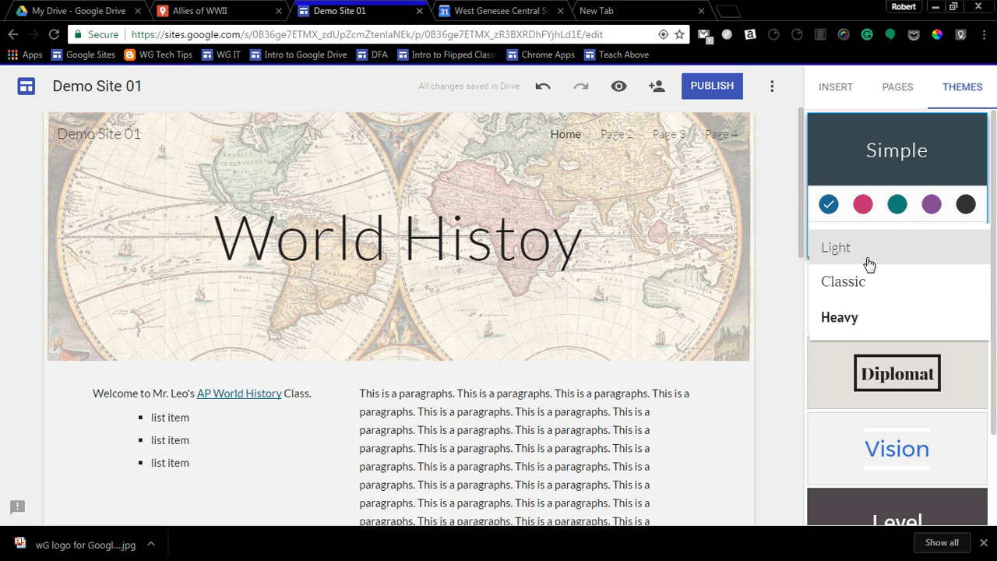
pyautogui.click(831, 326)
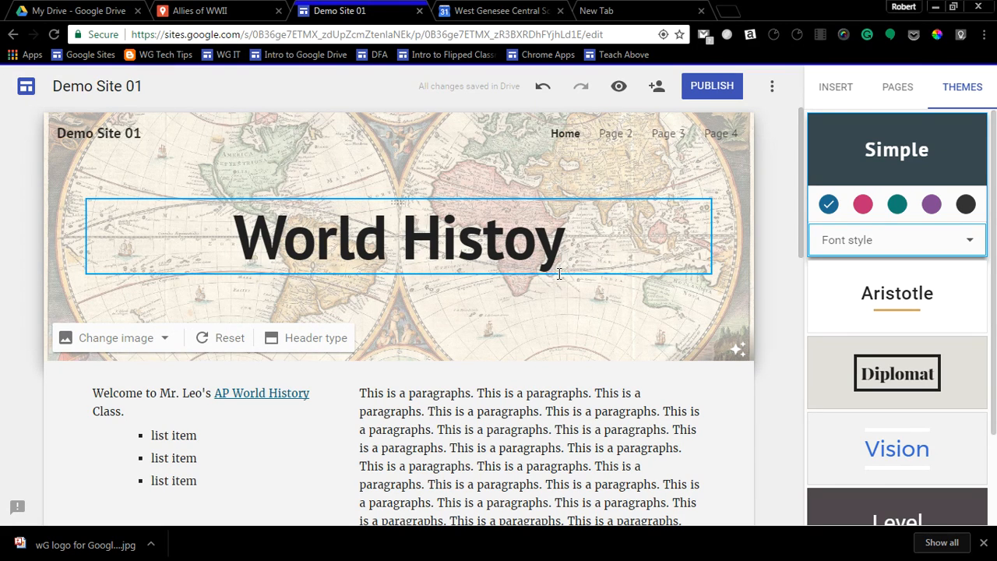
# - Apply the Aristotle theme in blue and check its section styles on Page 2
pyautogui.click(887, 294)
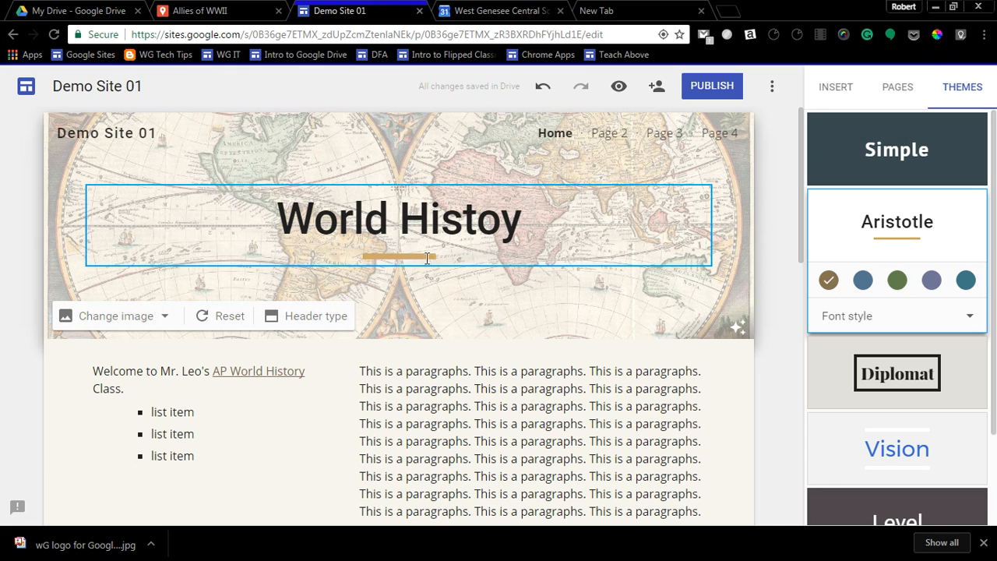
pyautogui.click(609, 134)
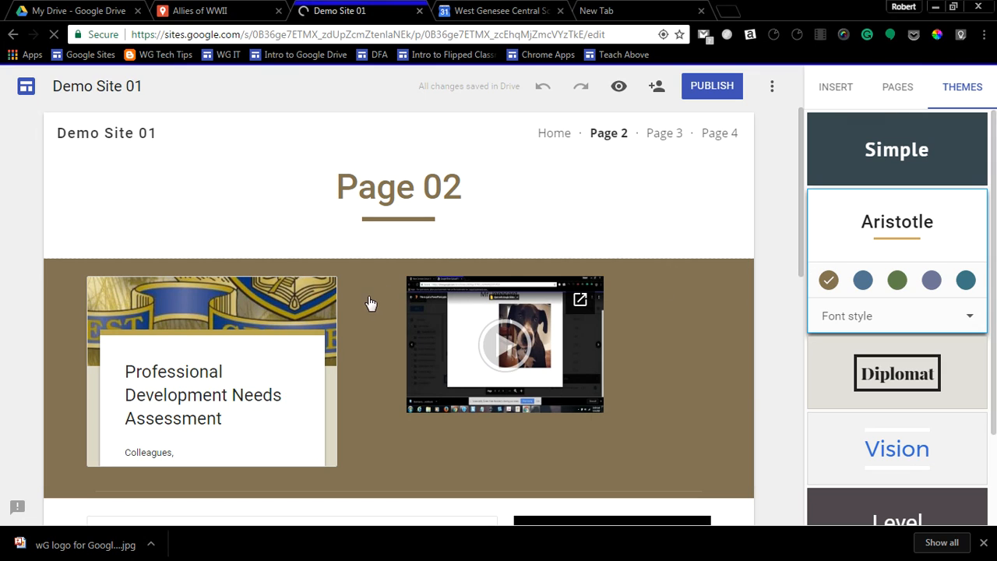
pyautogui.click(26, 362)
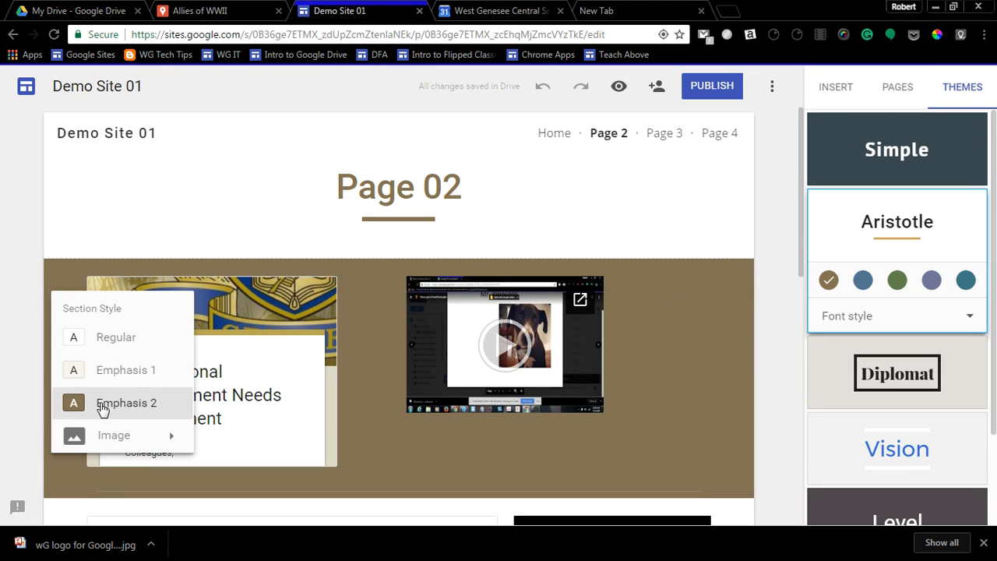
pyautogui.click(863, 279)
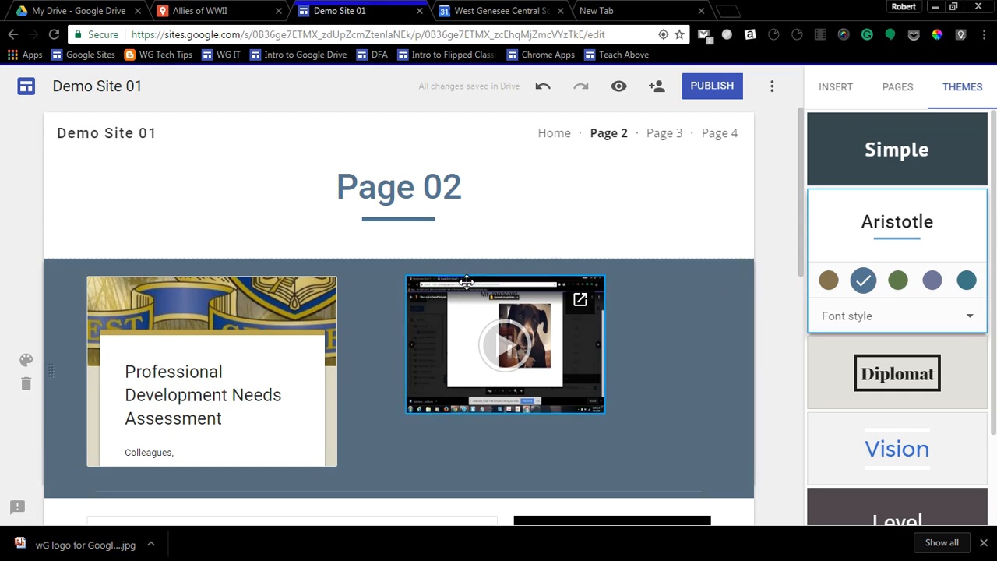
pyautogui.click(26, 360)
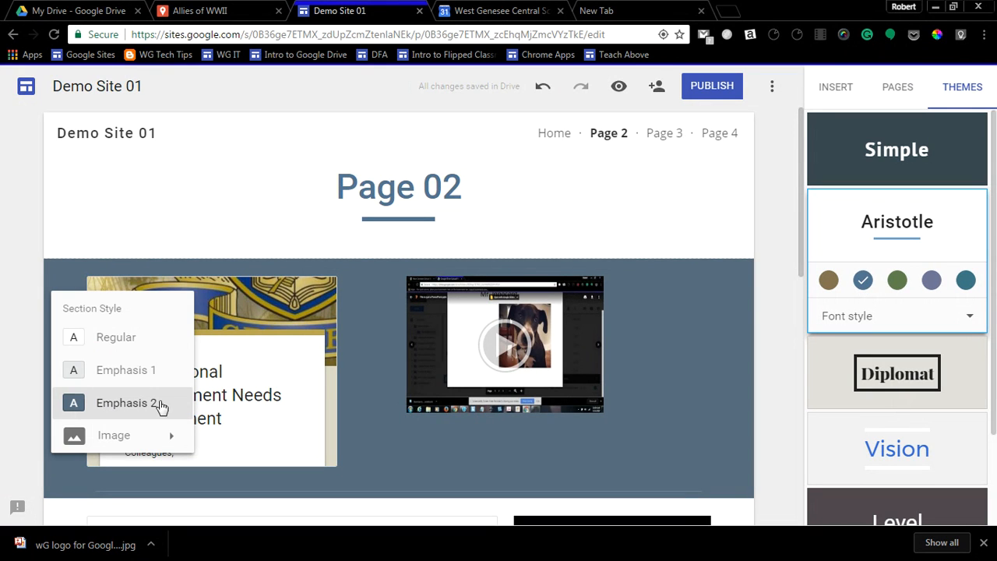
# - Try the Classic font style for the Aristotle theme, and set the font style to BOLD
pyautogui.click(974, 317)
pyautogui.click(854, 360)
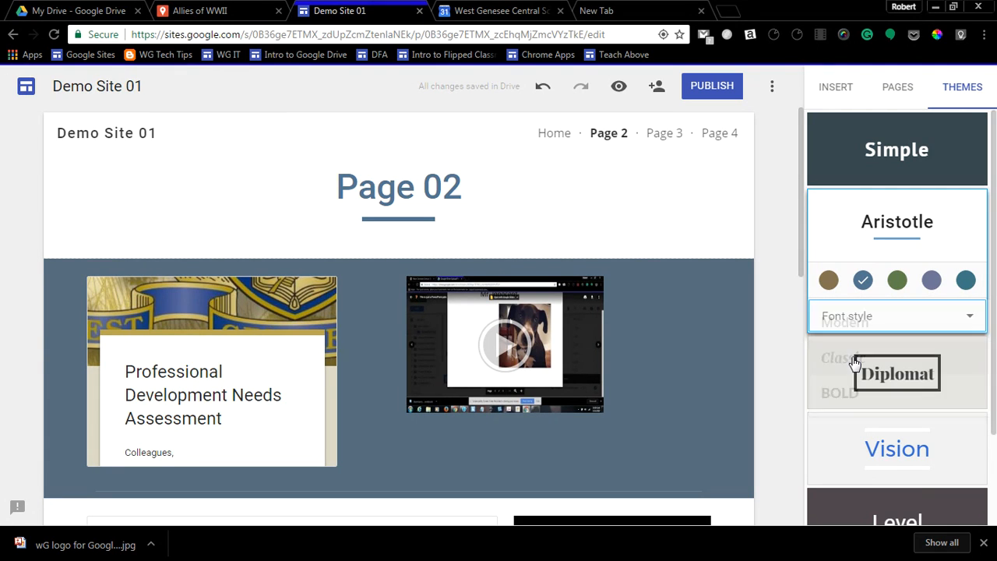
pyautogui.click(966, 324)
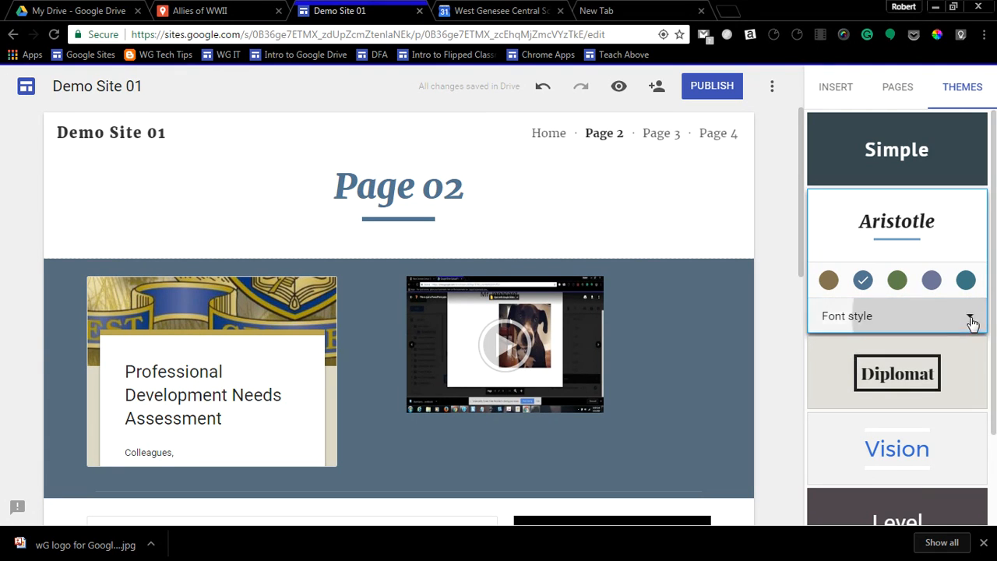
pyautogui.click(852, 391)
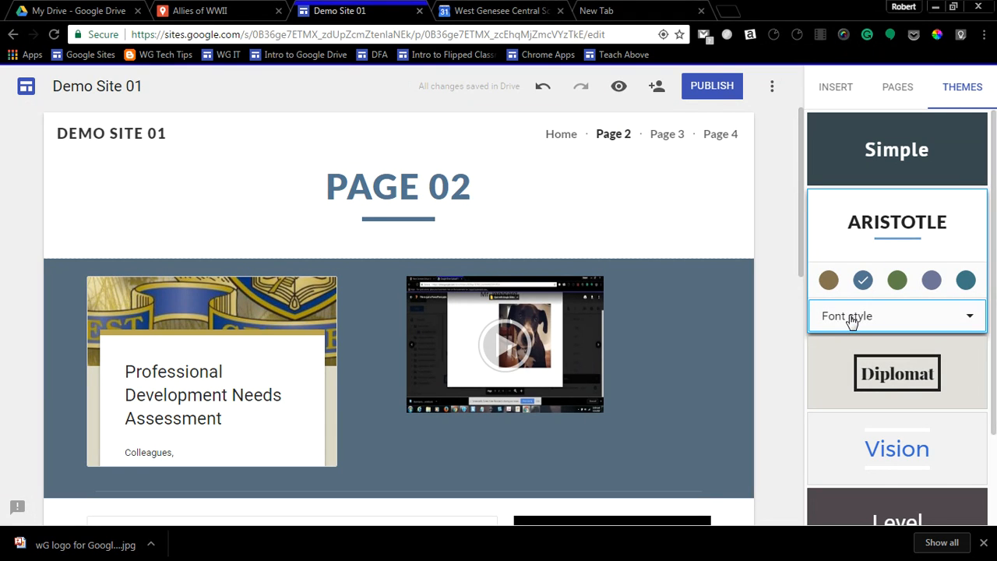
pyautogui.scroll(-1, 850, 319)
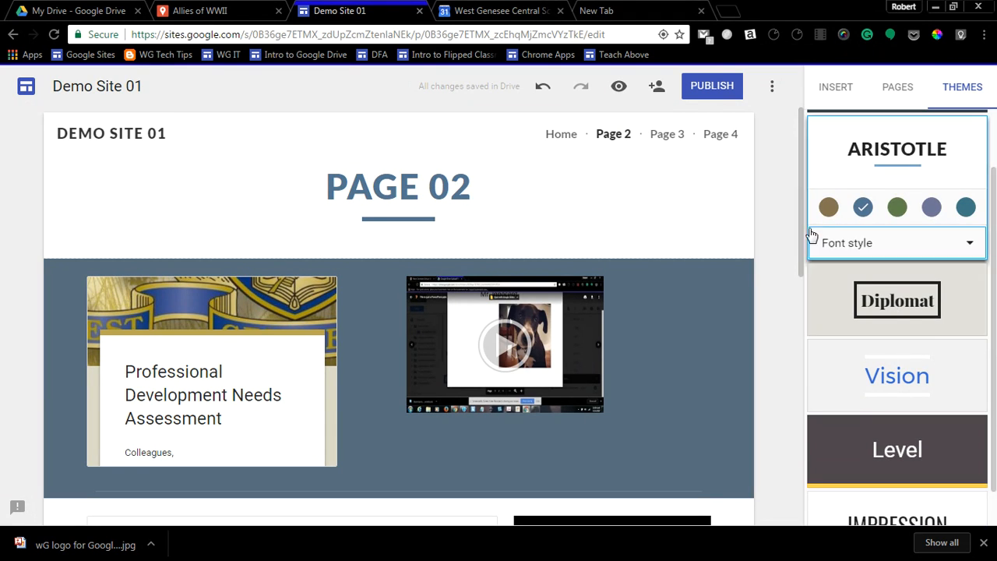
# - Try the Diplomat, Vision and pink Level themes on the Home page
pyautogui.click(564, 134)
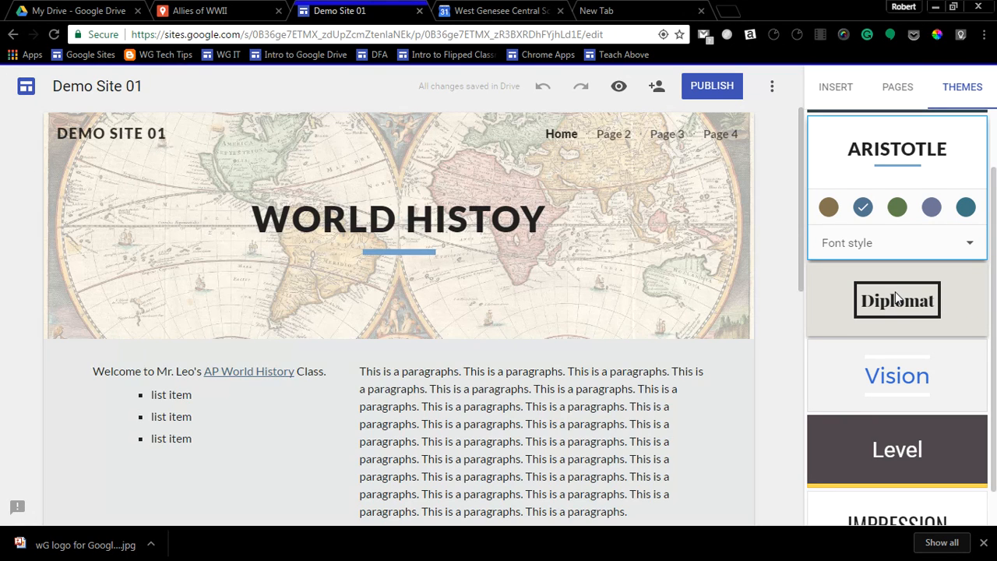
pyautogui.click(895, 291)
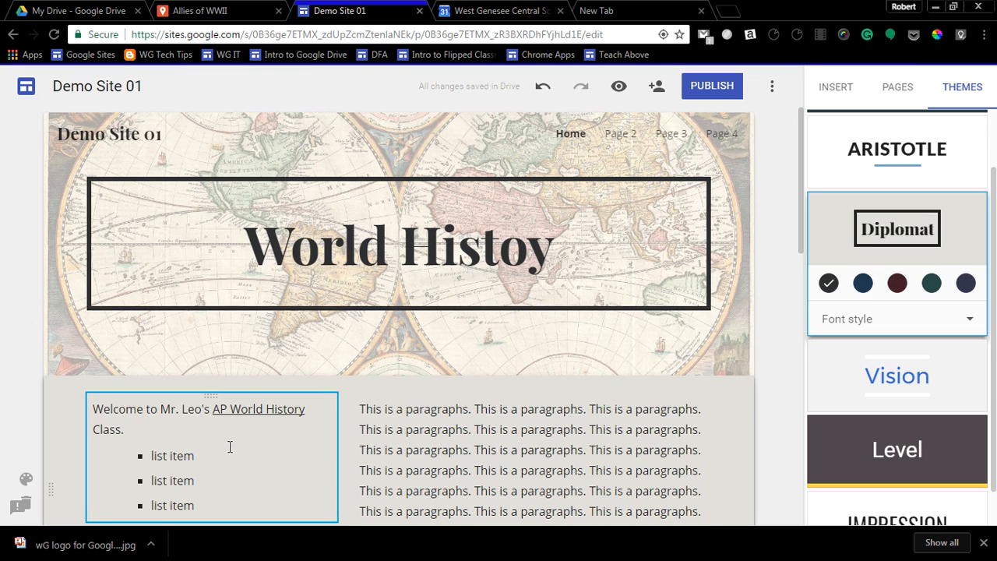
pyautogui.click(918, 369)
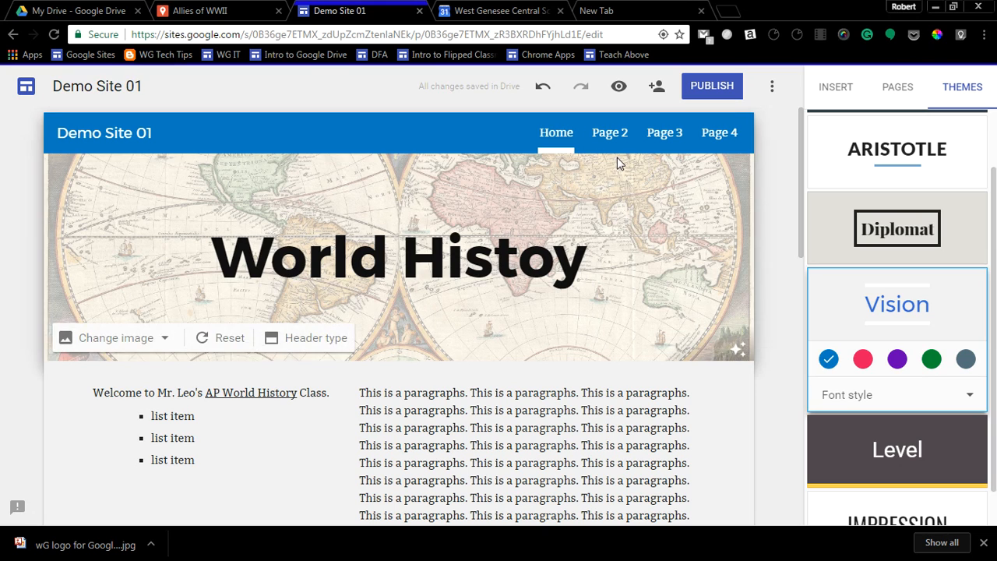
pyautogui.click(900, 451)
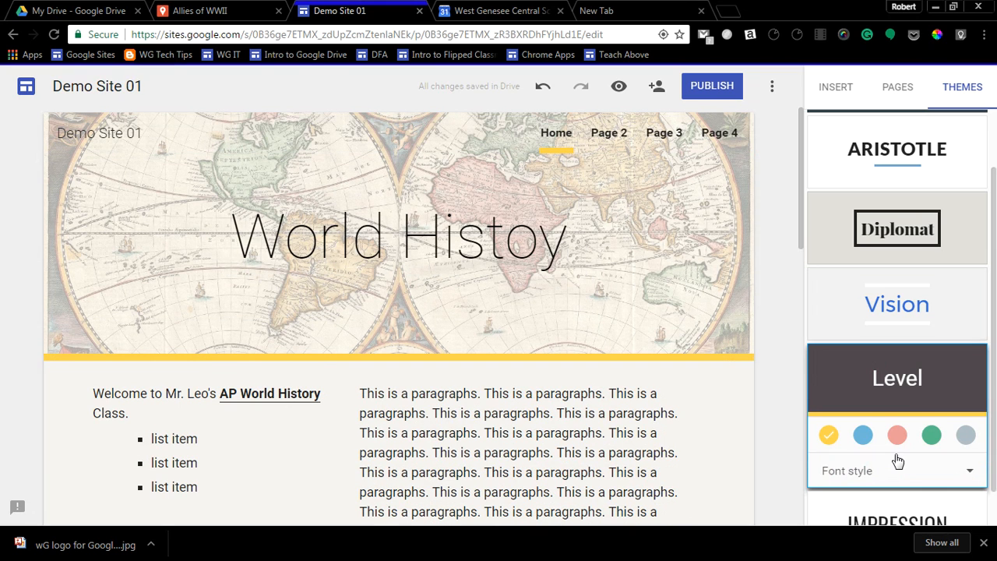
pyautogui.click(896, 393)
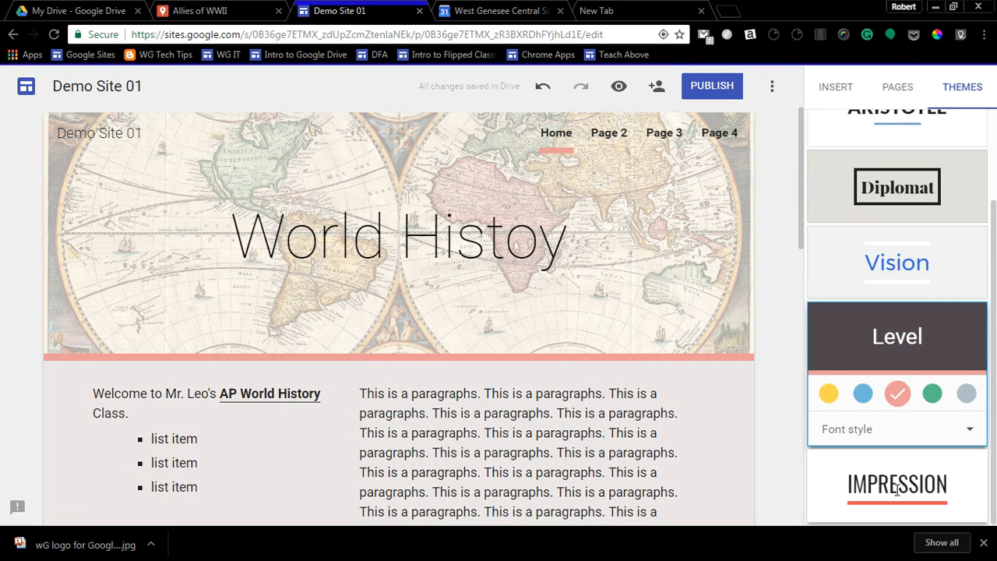
# - Apply the Impression theme and correct the spelling of the Home page title to "World History"
pyautogui.click(897, 489)
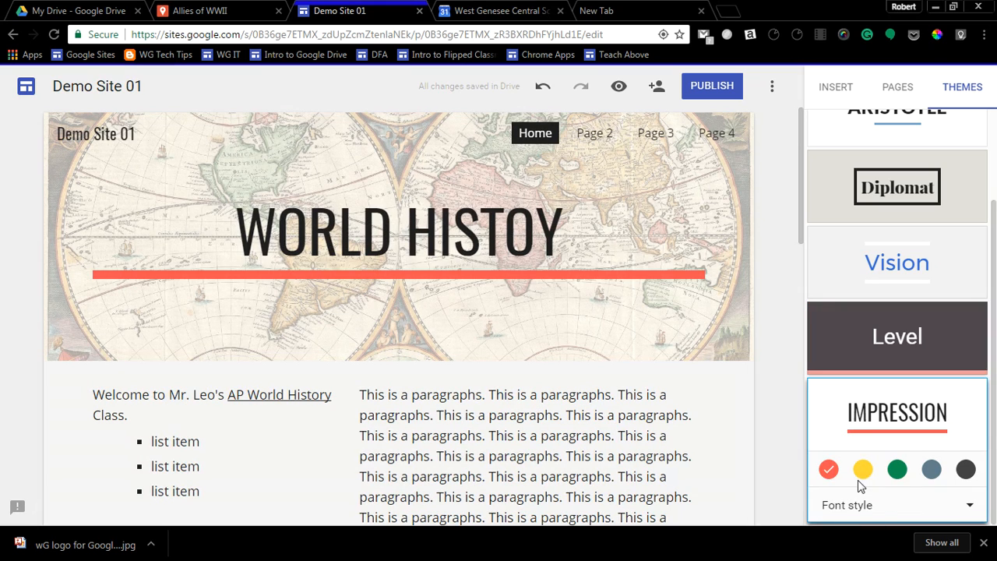
pyautogui.click(544, 240)
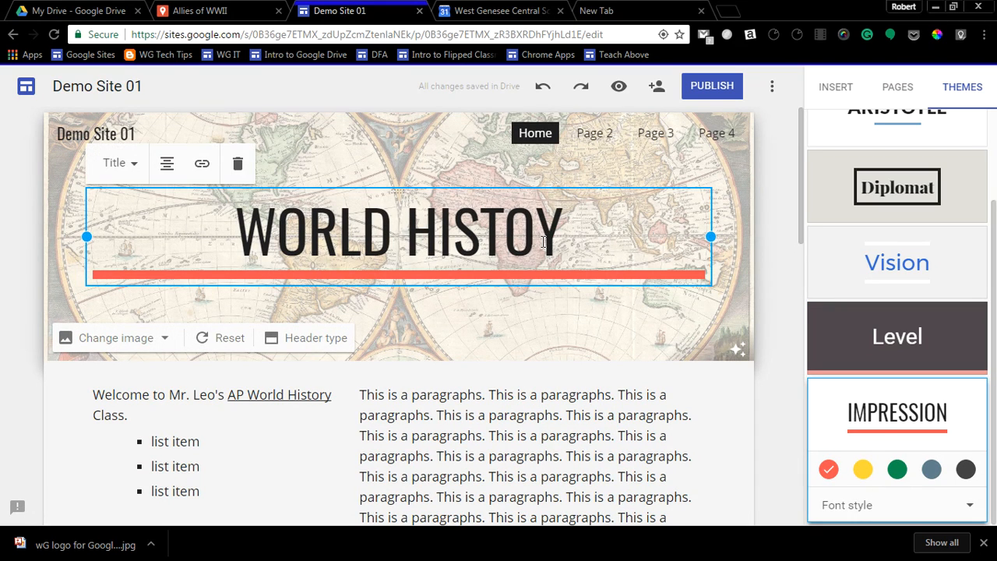
pyautogui.write('R')
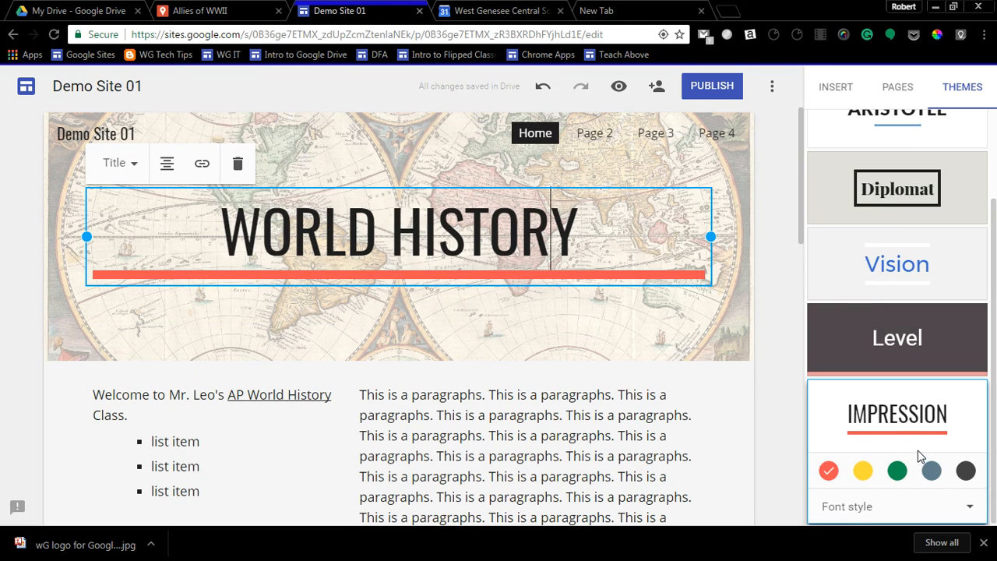
# - Set the section style of the Home page's welcome section to the red Emphasis 2
pyautogui.scroll(2, 919, 456)
pyautogui.moveTo(996, 309); pyautogui.dragTo(996, 401)
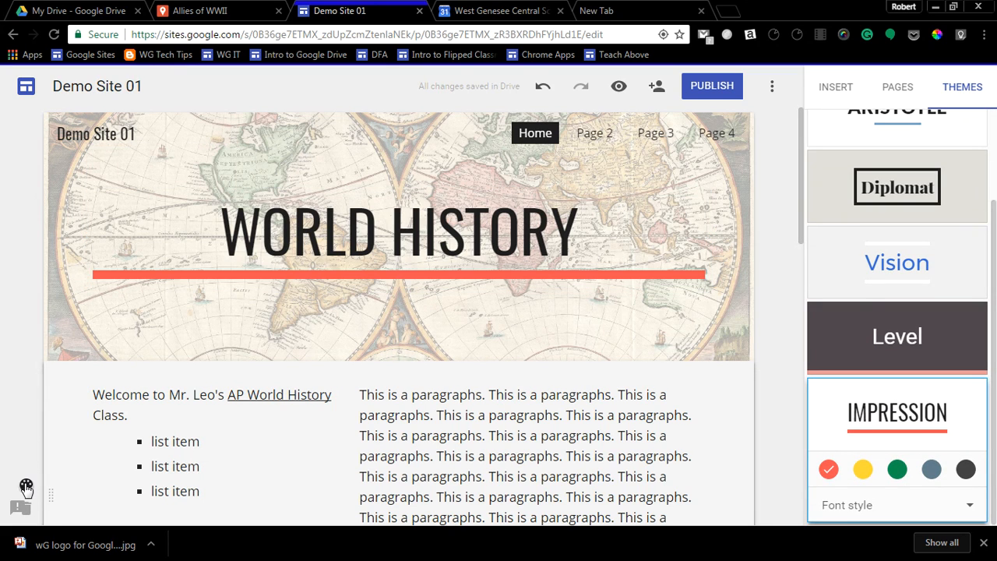
pyautogui.click(26, 487)
pyautogui.click(82, 477)
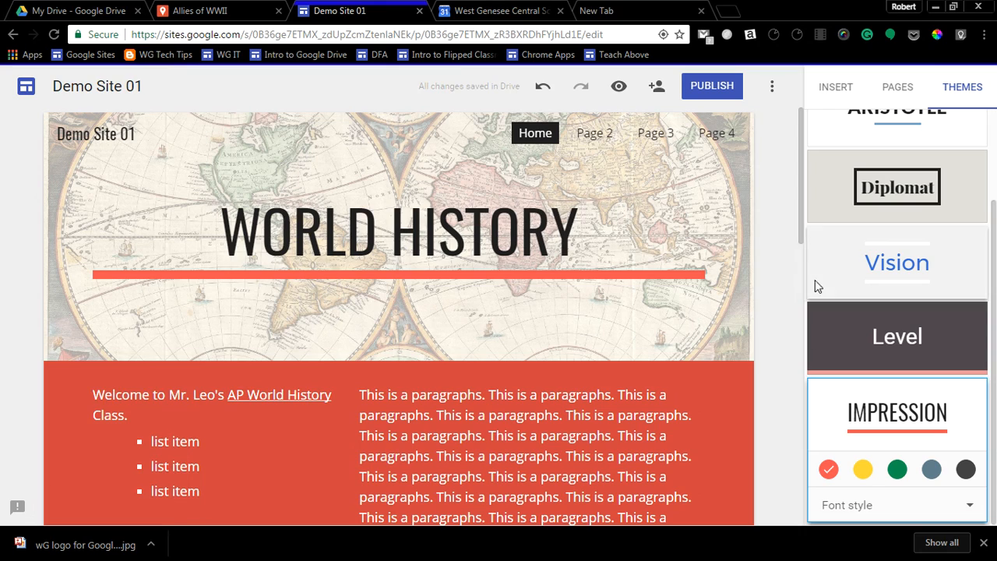
pyautogui.moveTo(800, 229); pyautogui.dragTo(798, 198)
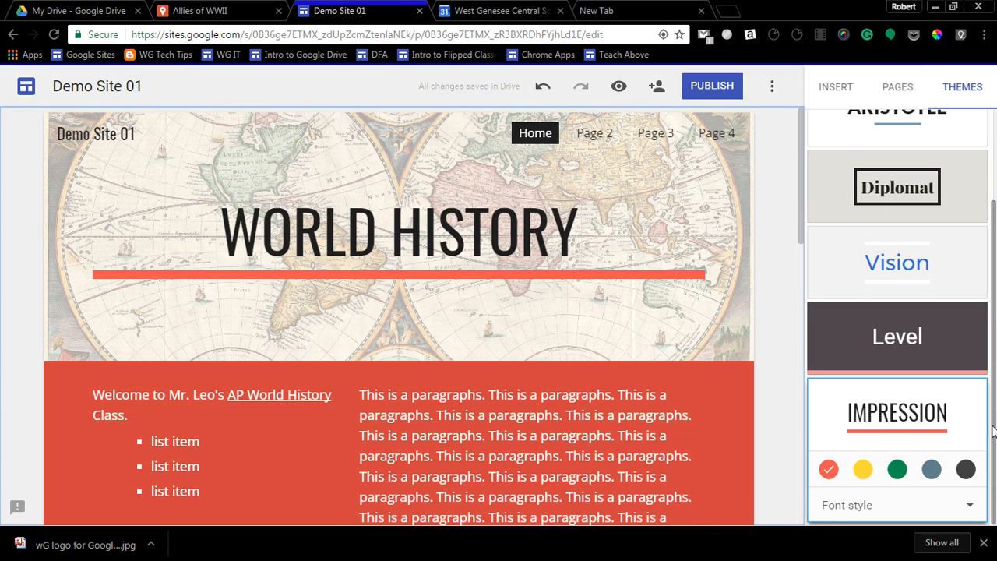
pyautogui.moveTo(992, 431); pyautogui.dragTo(981, 284)
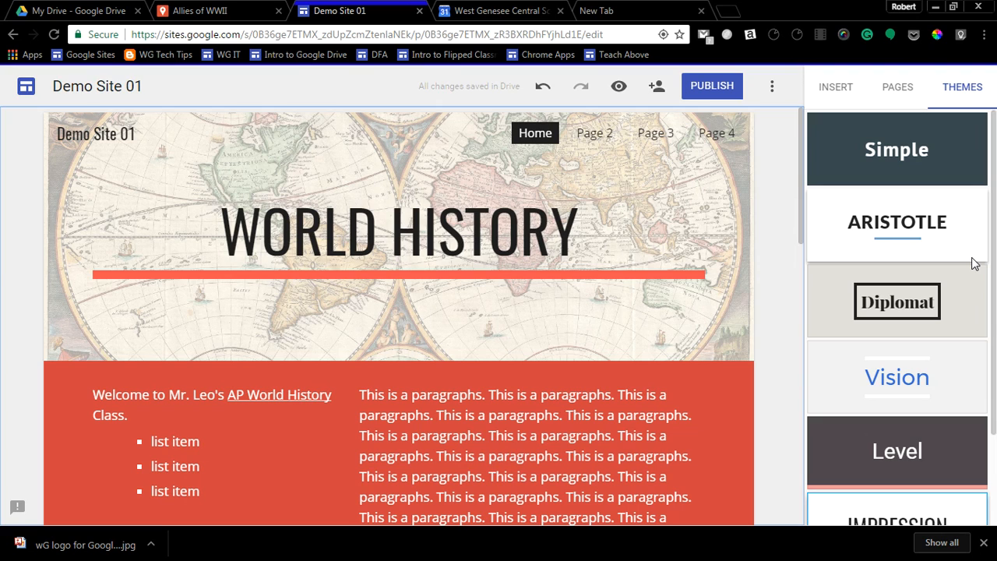
# - Add a collaborator by e-mail as an editor of the site with notification turned off, check their permission options, and finish sharing
pyautogui.click(657, 90)
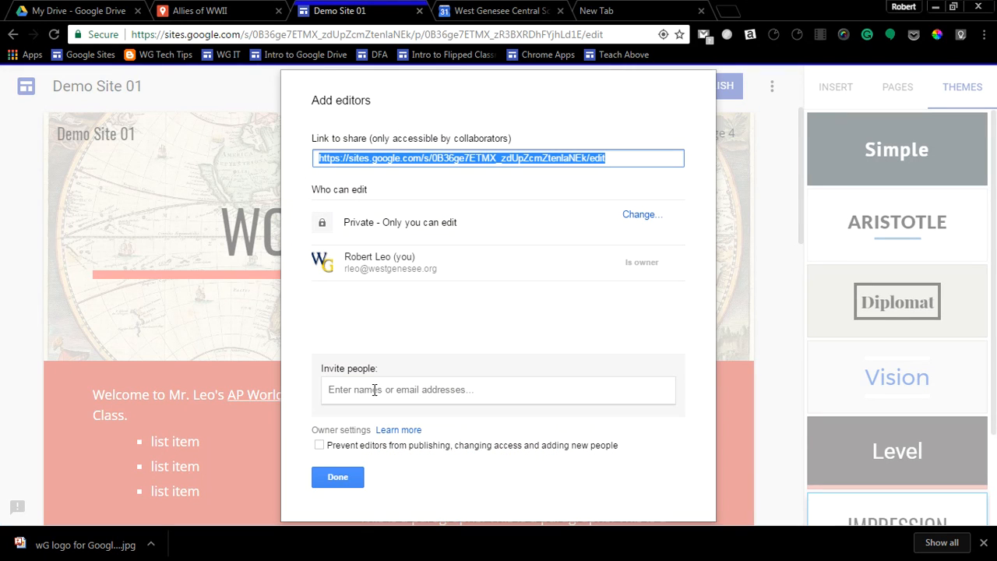
pyautogui.click(362, 389)
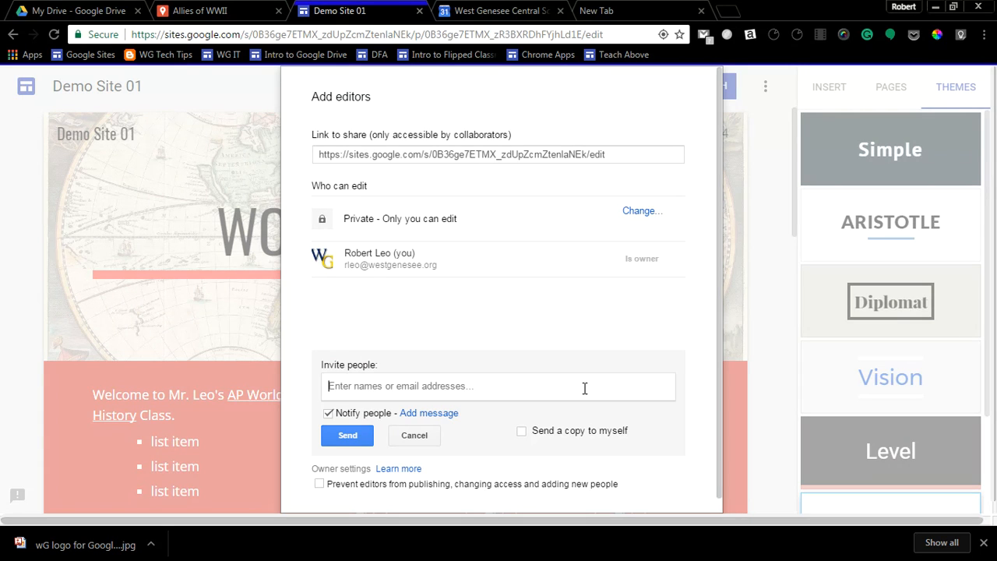
pyautogui.write('britch')
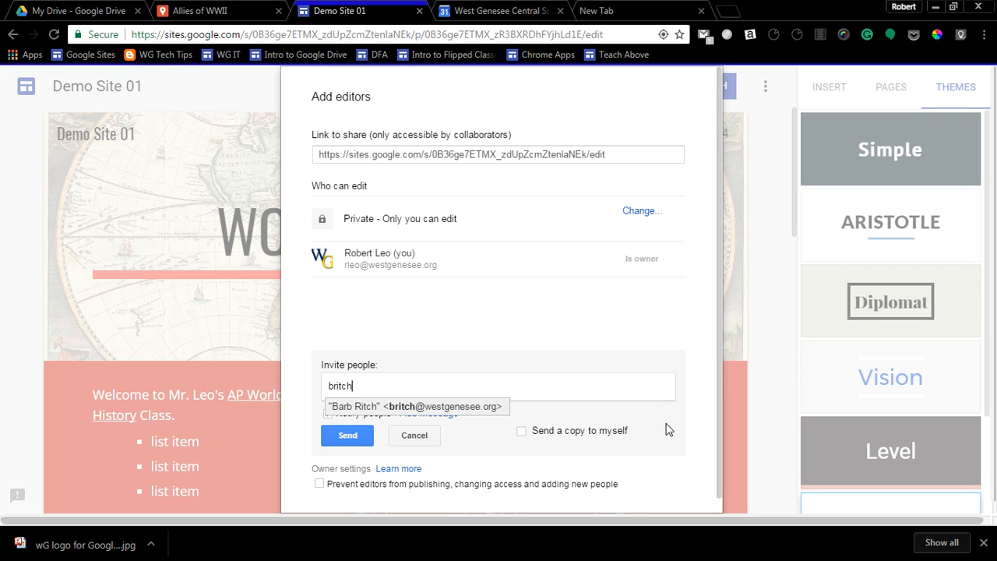
pyautogui.click(468, 407)
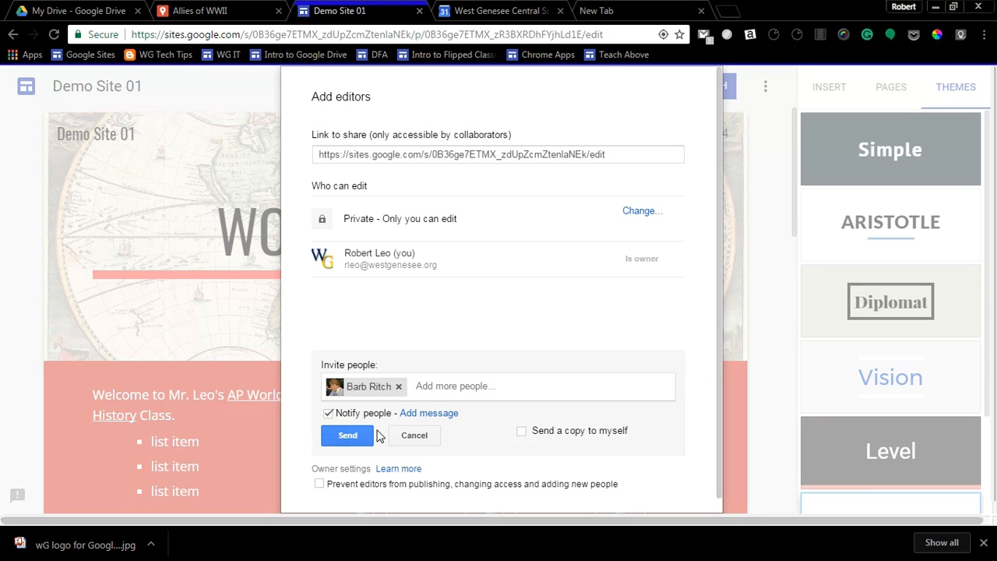
pyautogui.click(328, 412)
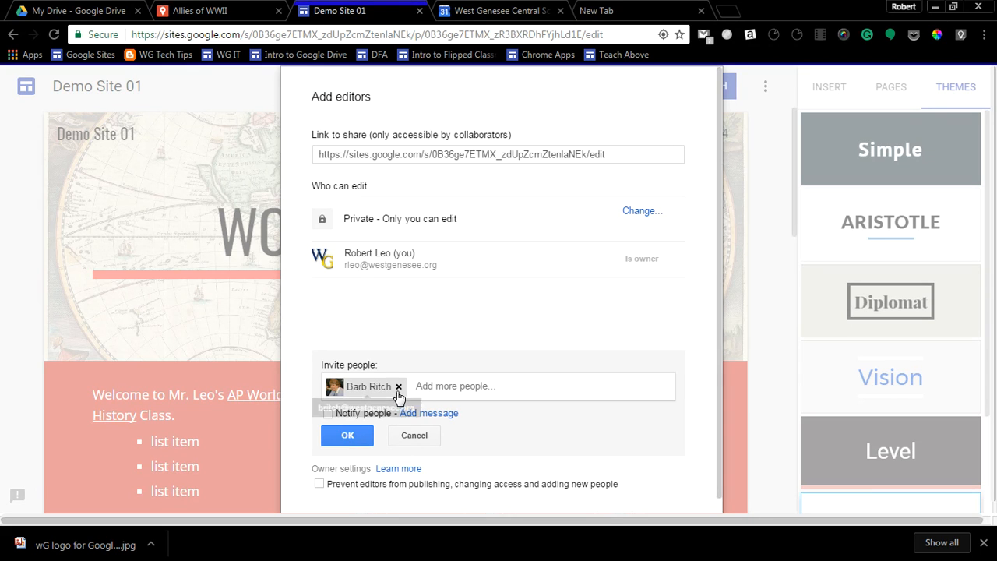
pyautogui.click(348, 436)
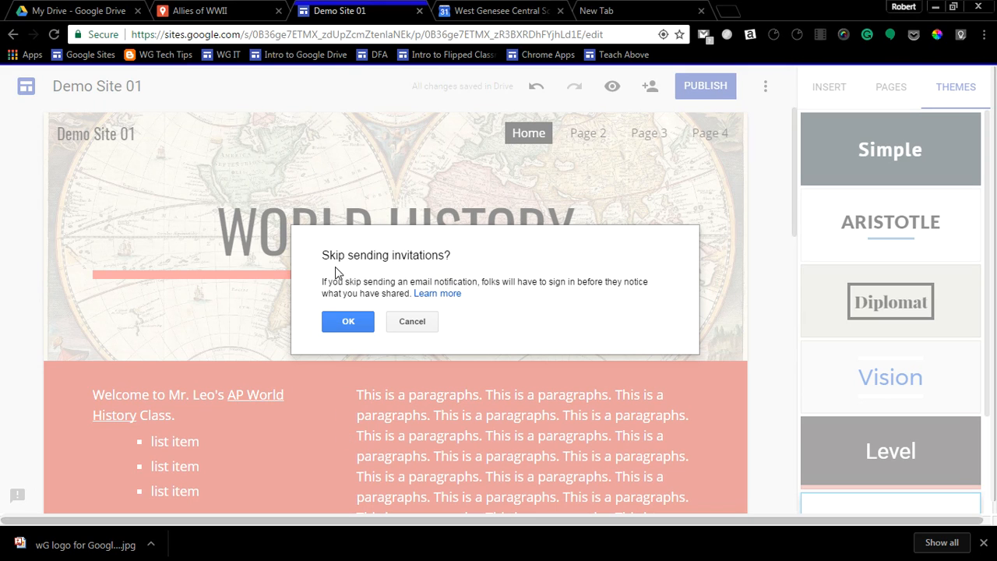
pyautogui.click(349, 327)
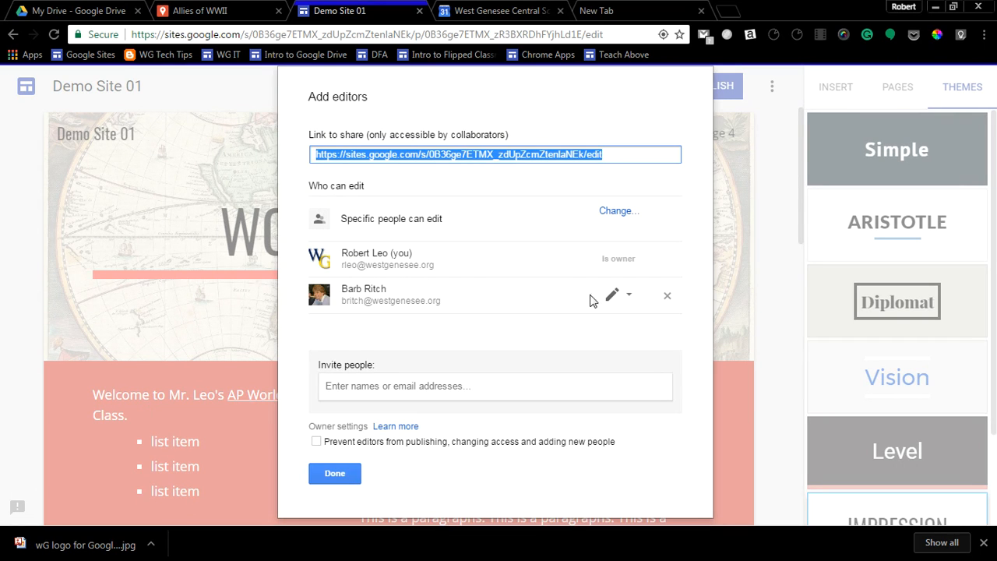
pyautogui.click(620, 296)
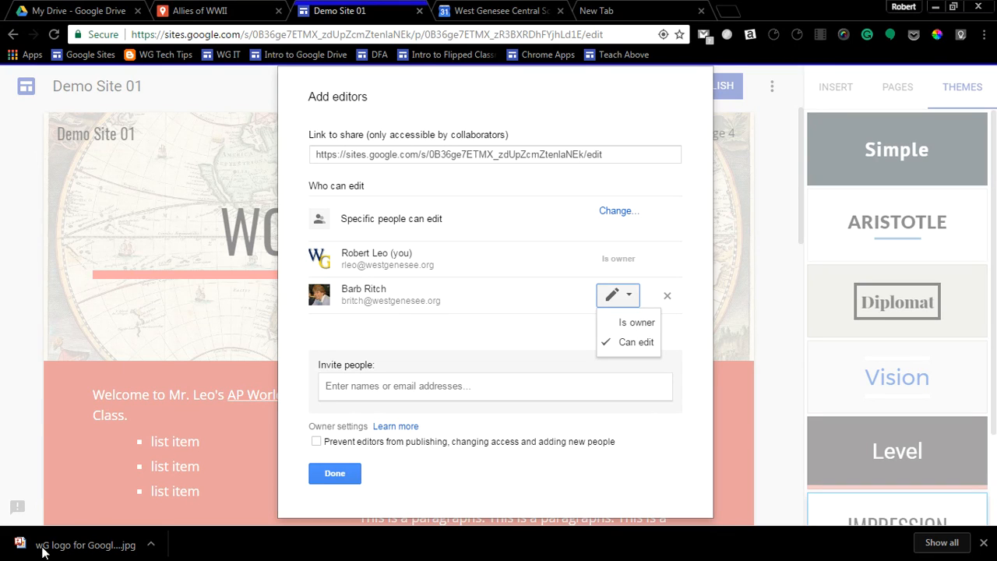
pyautogui.click(352, 479)
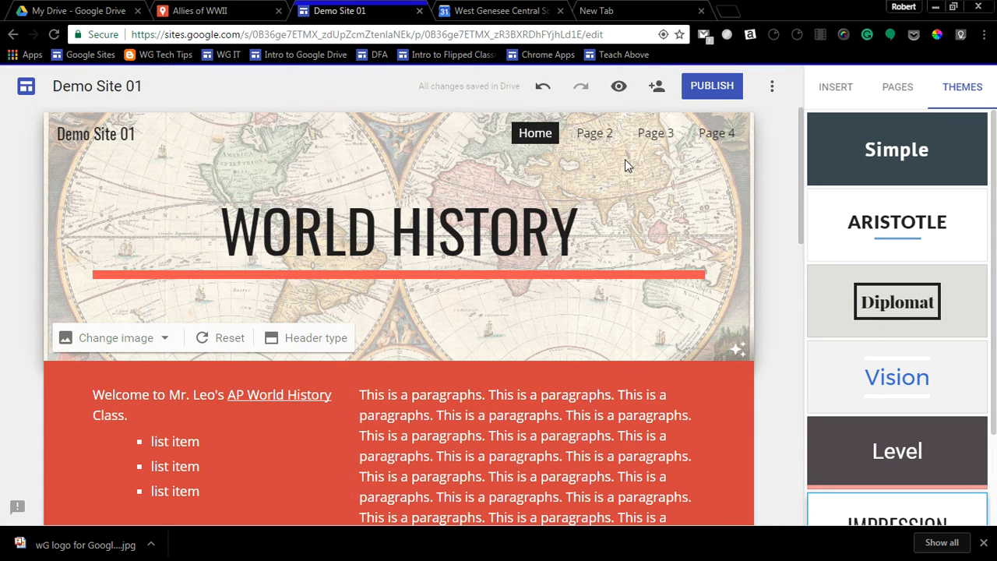
# - Close the Demo Site 01 editor, go to sites.google.com, and reopen Demo Site 01 from New Google Sites, highlighting its editing address
pyautogui.moveTo(137, 39); pyautogui.dragTo(632, 41)
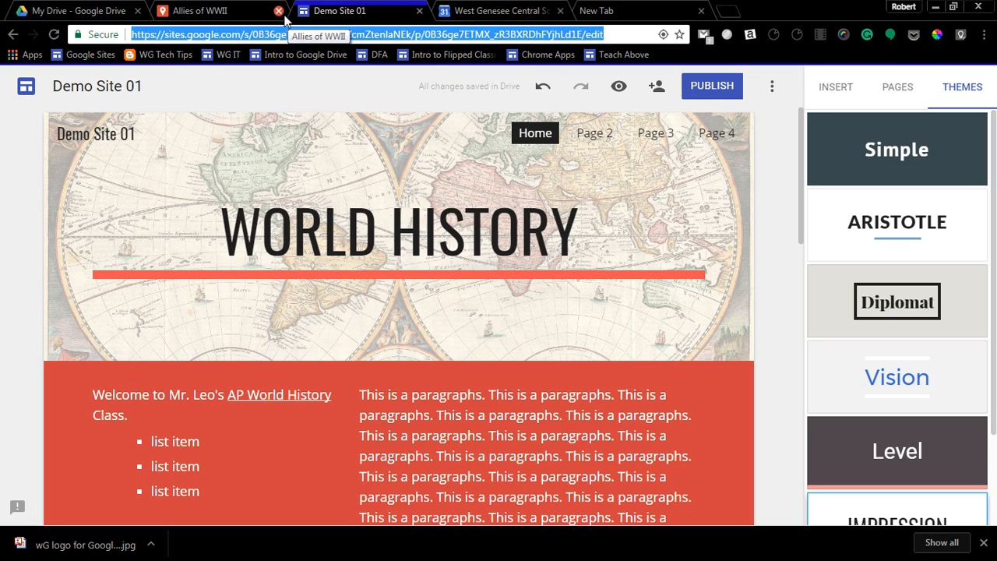
pyautogui.click(417, 11)
pyautogui.click(230, 14)
pyautogui.click(230, 34)
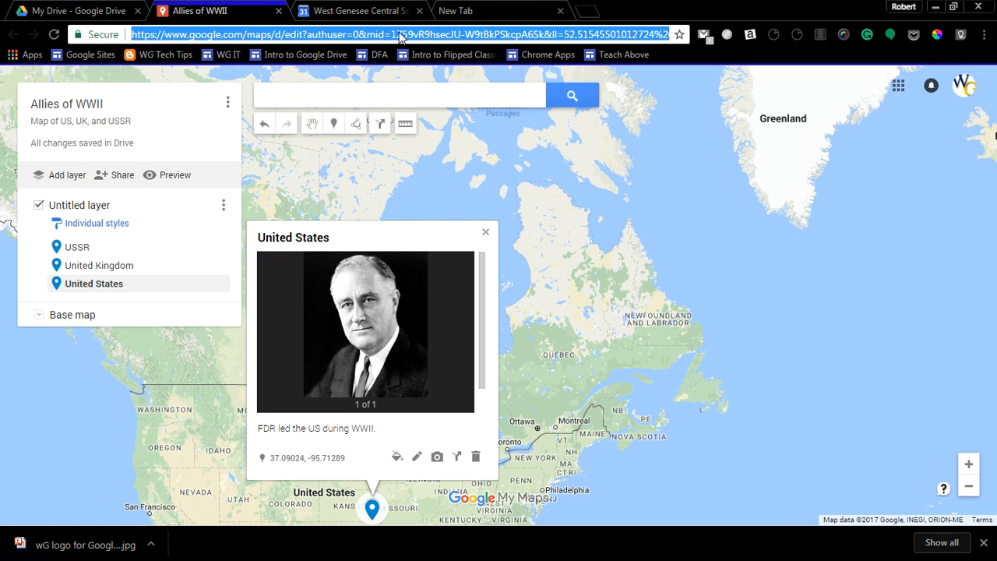
pyautogui.write('sites.google.com')
pyautogui.press('Return')
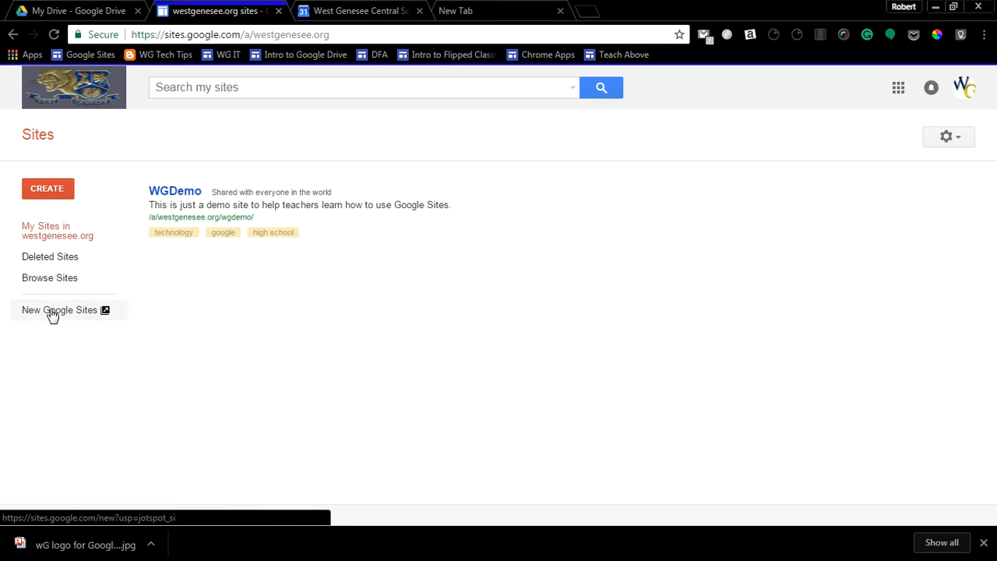
pyautogui.click(60, 310)
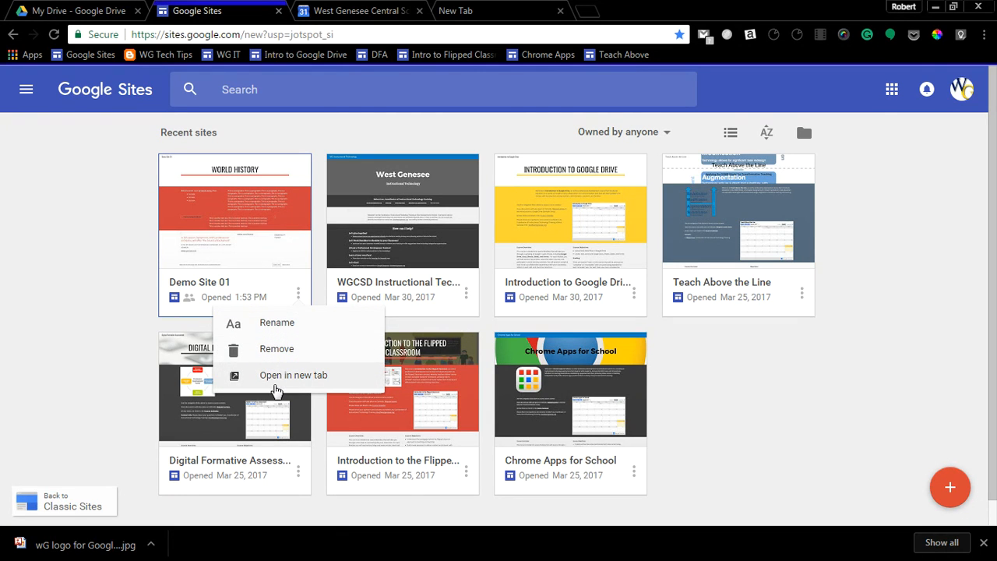
pyautogui.click(221, 221)
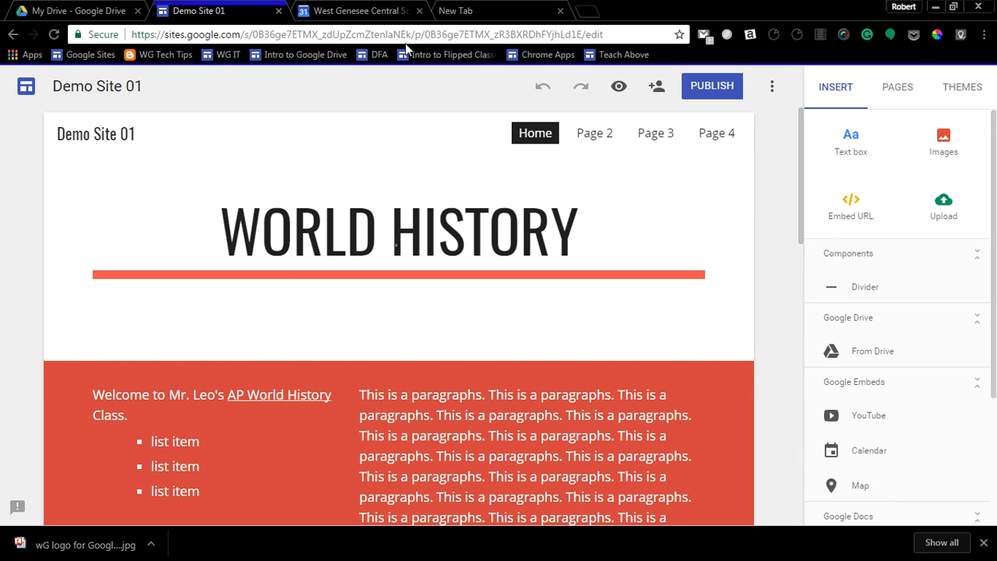
pyautogui.moveTo(606, 35); pyautogui.dragTo(118, 33)
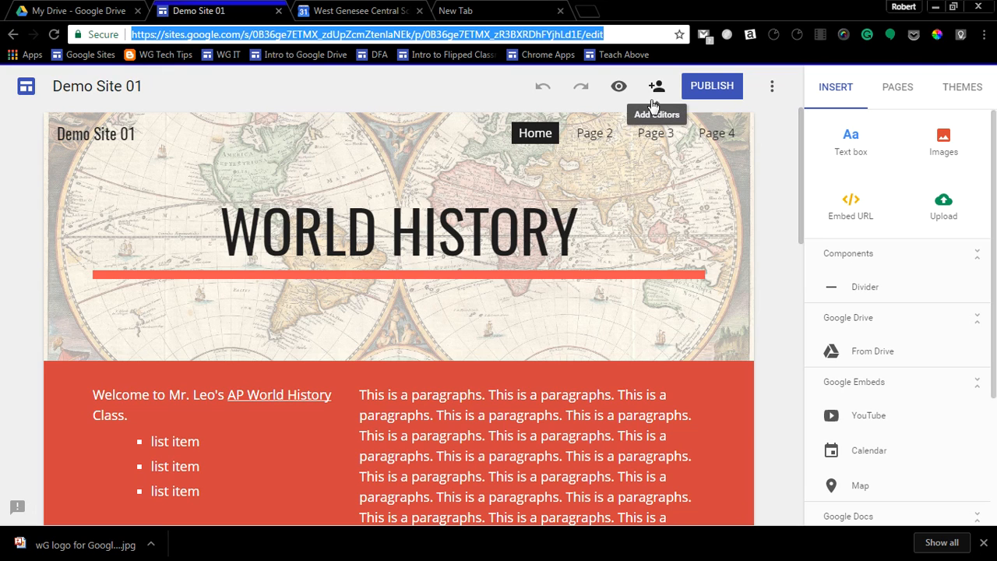
# - Publish the site at the location demo01 and let anyone on the web visit it
pyautogui.click(711, 88)
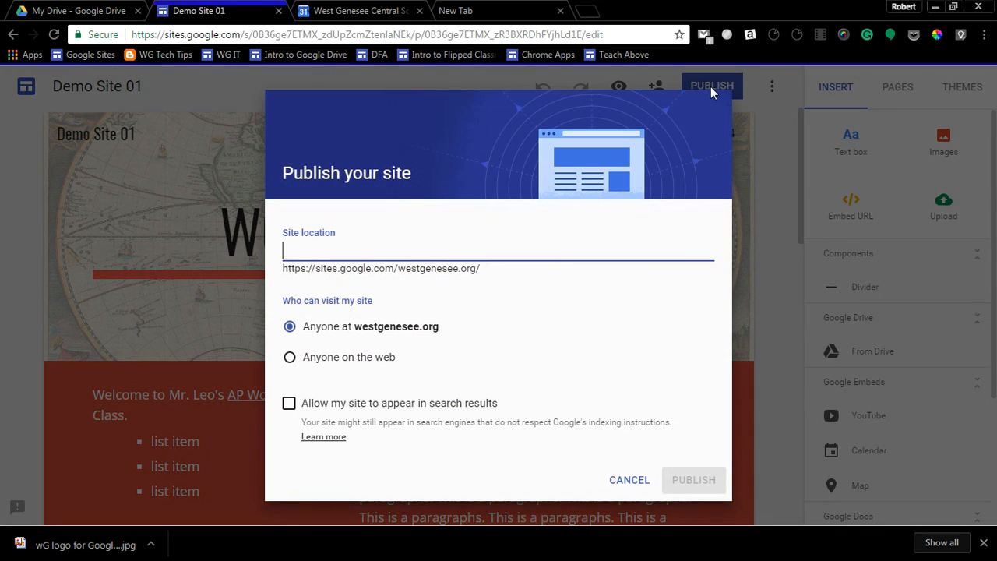
pyautogui.click(285, 270)
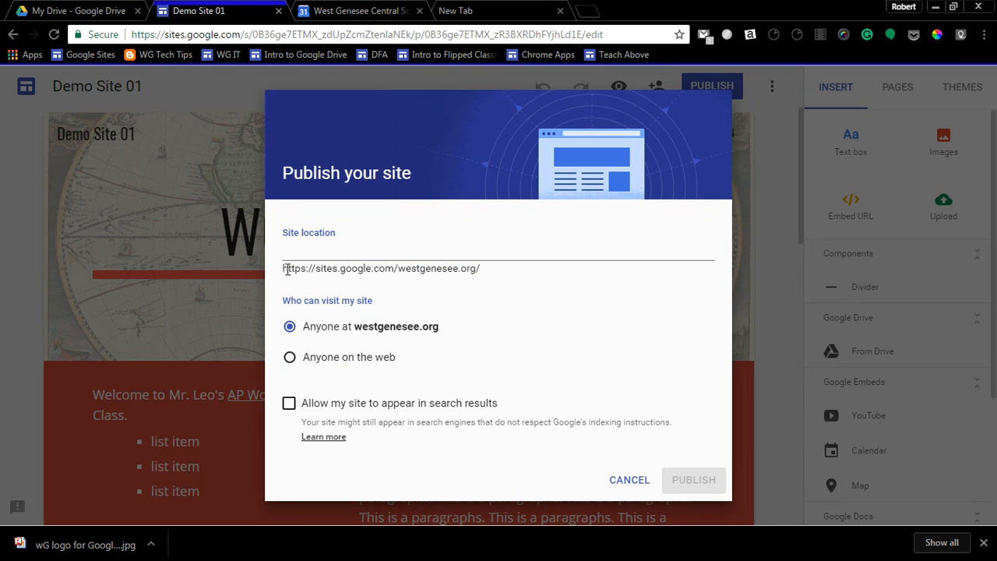
pyautogui.moveTo(287, 269); pyautogui.dragTo(486, 270)
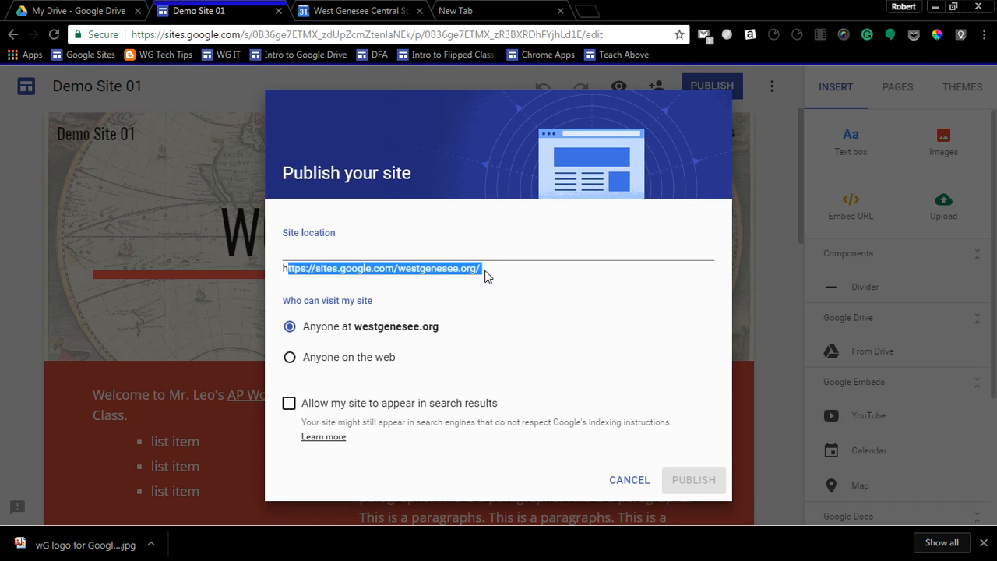
pyautogui.click(310, 250)
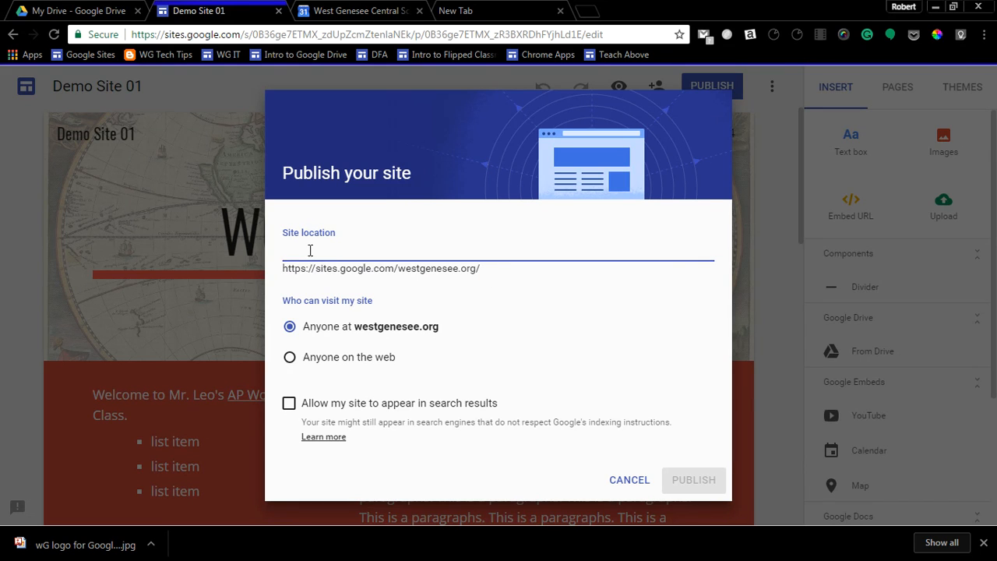
pyautogui.write('demo01')
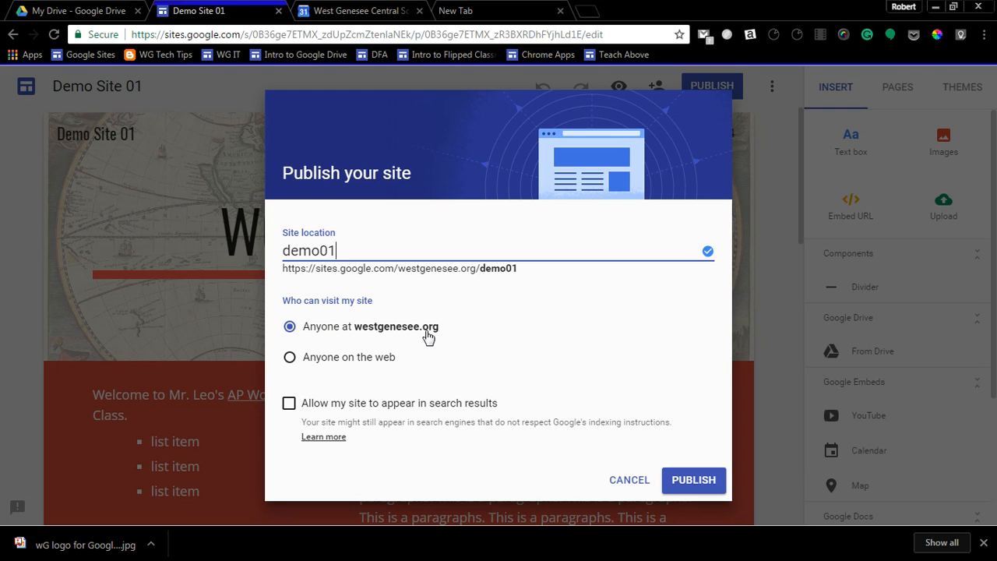
pyautogui.click(290, 359)
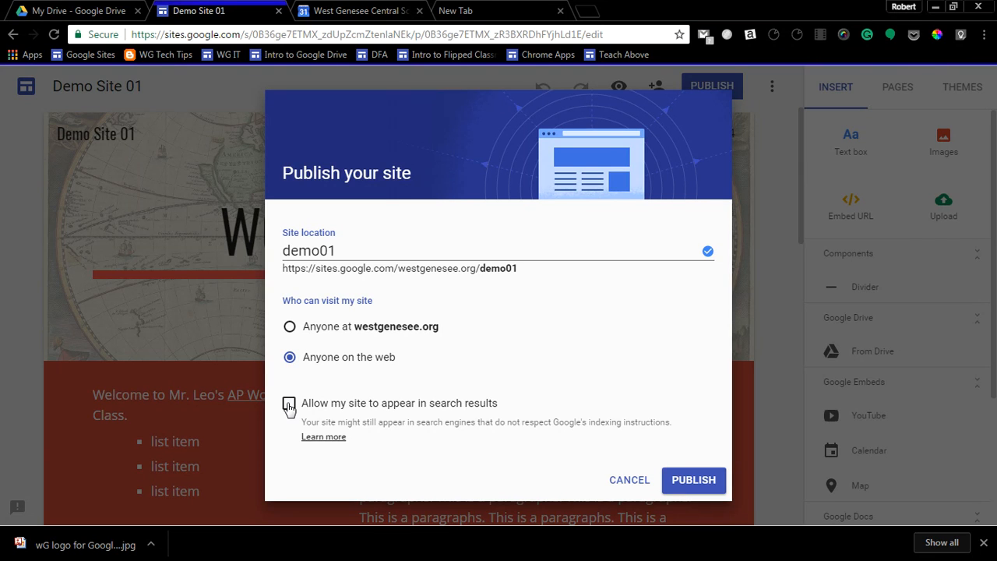
pyautogui.click(684, 482)
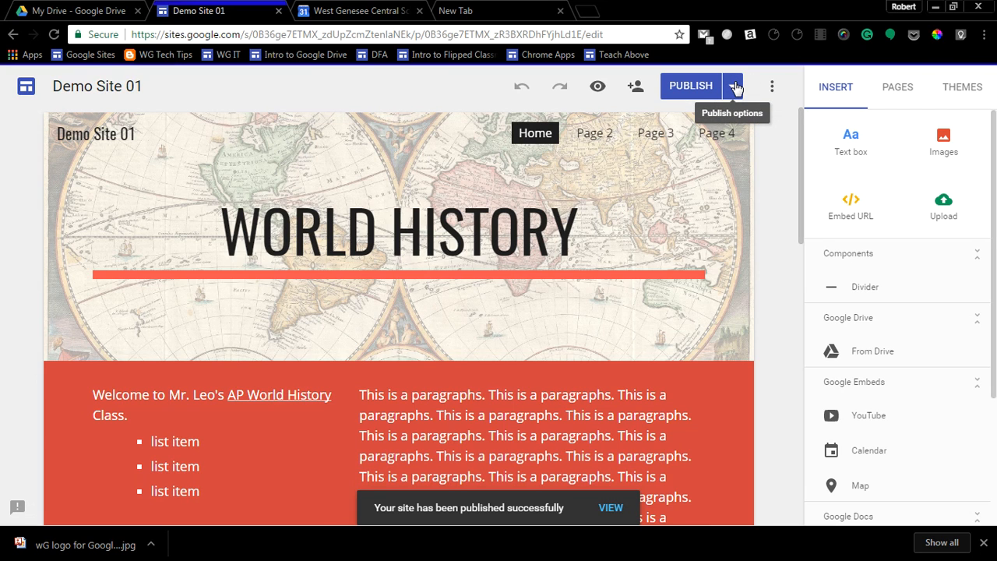
# - Review the site's publish settings and close them without changing anything
pyautogui.click(734, 88)
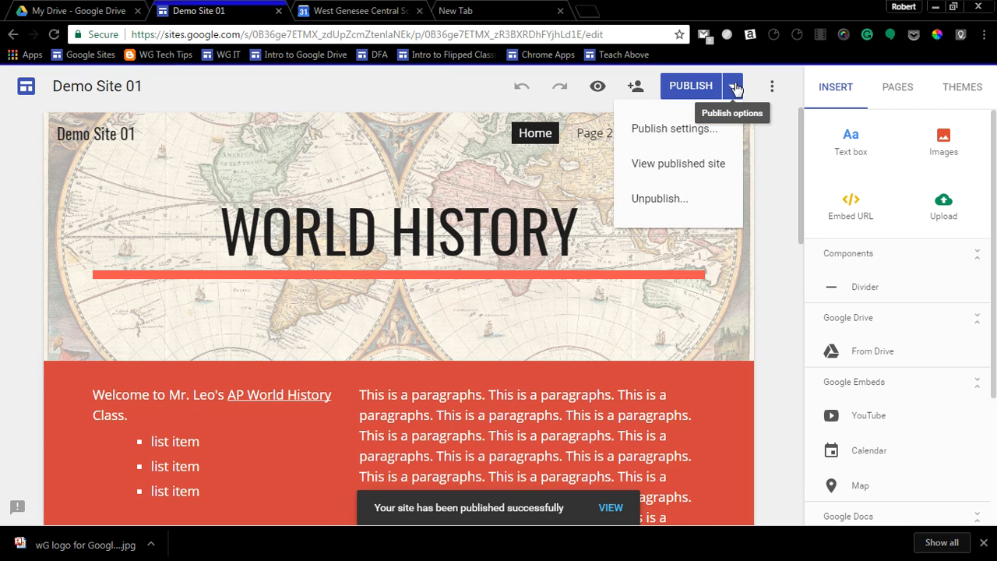
pyautogui.click(674, 129)
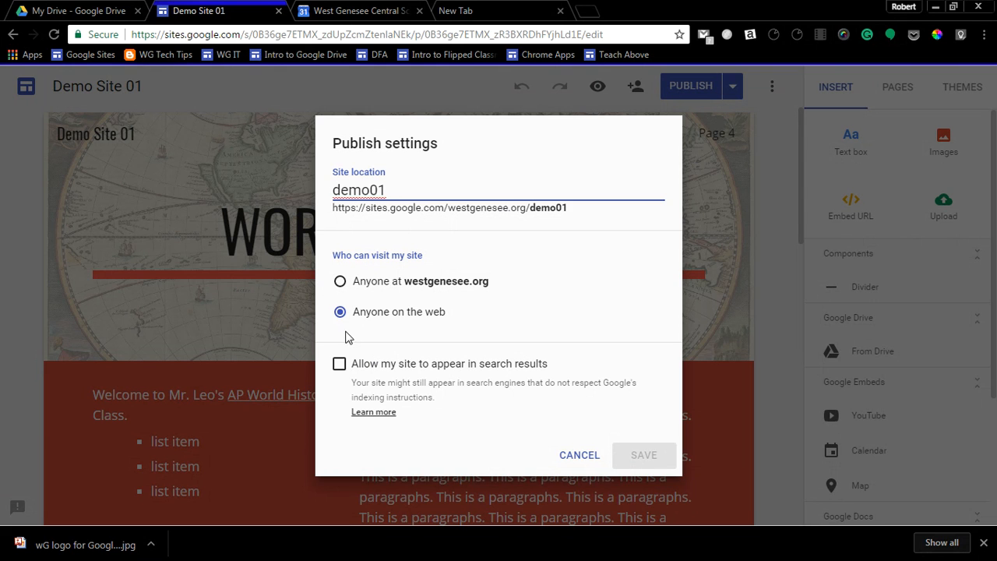
pyautogui.click(586, 462)
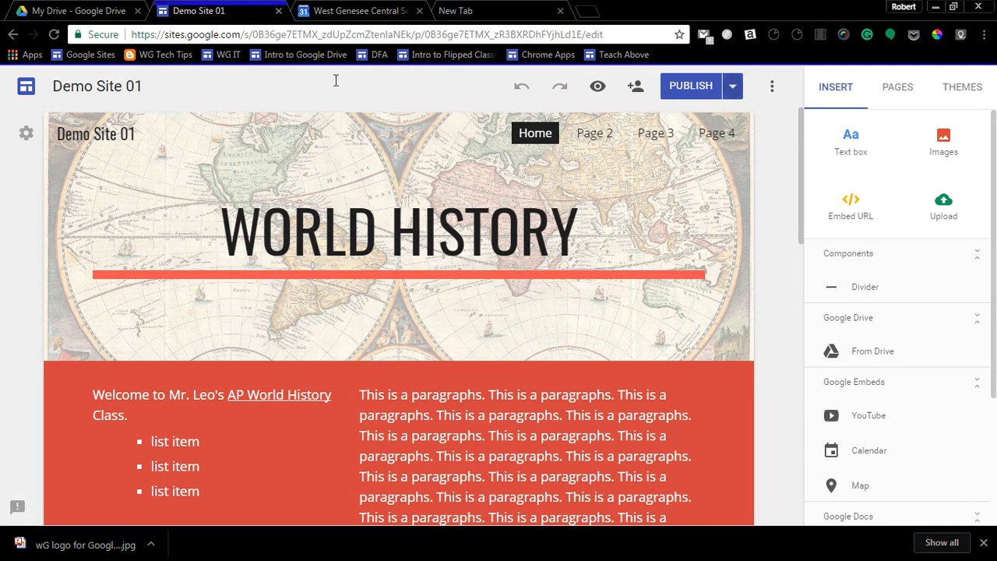
# - View the published site and highlight its full web address
pyautogui.click(734, 85)
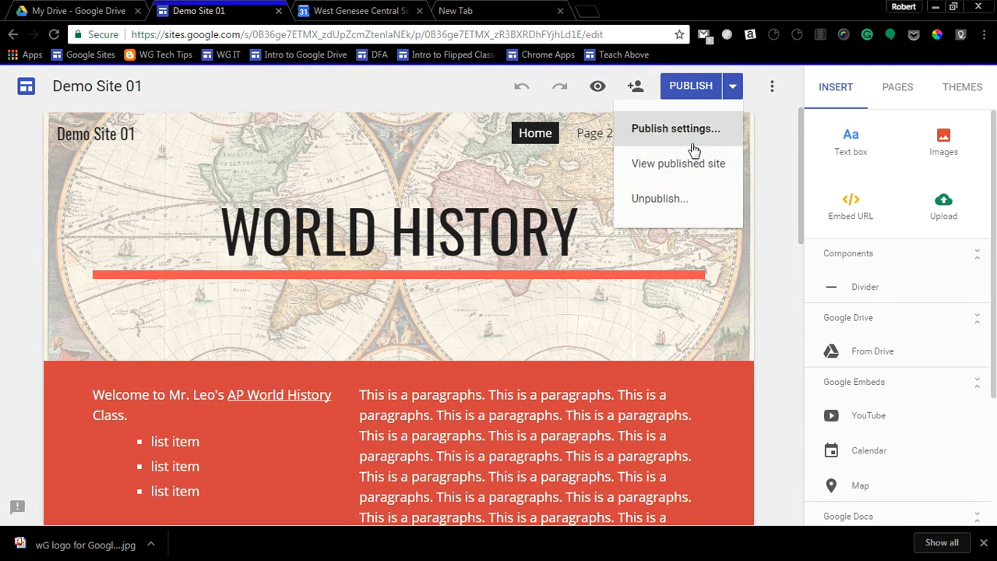
pyautogui.click(663, 165)
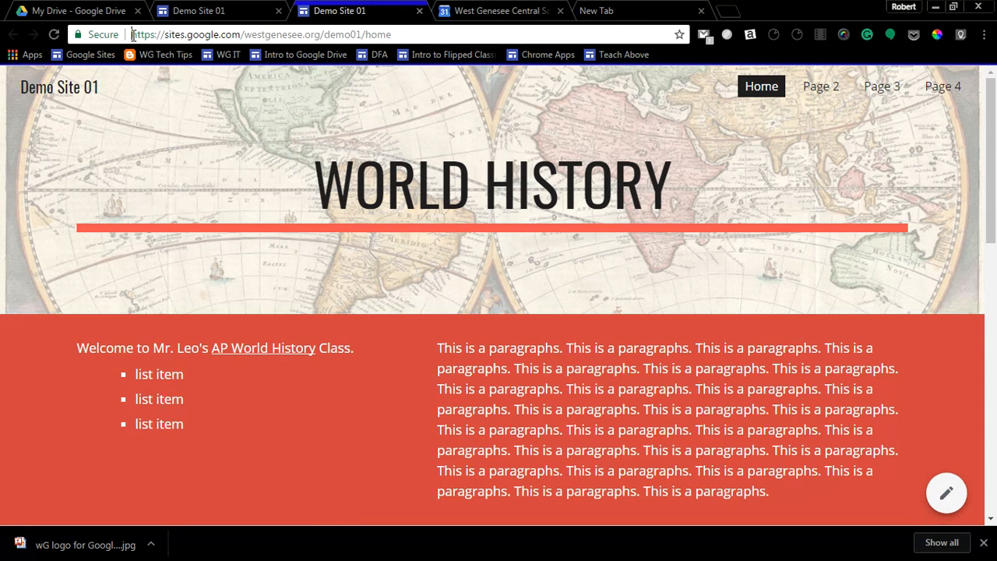
pyautogui.moveTo(132, 34); pyautogui.dragTo(510, 32)
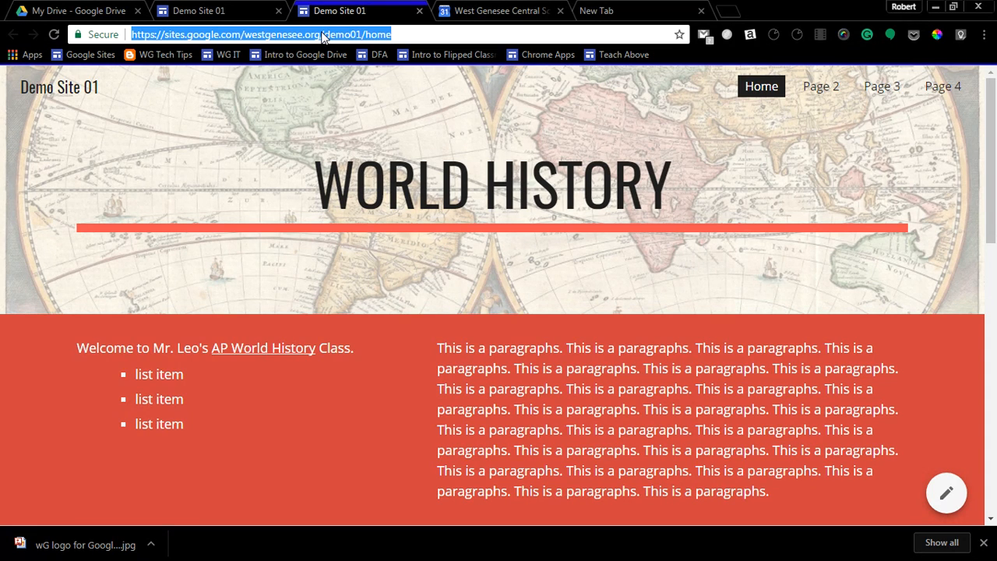
# - Look through the embedded content on Page 2 and Page 3 of the published site
pyautogui.click(828, 89)
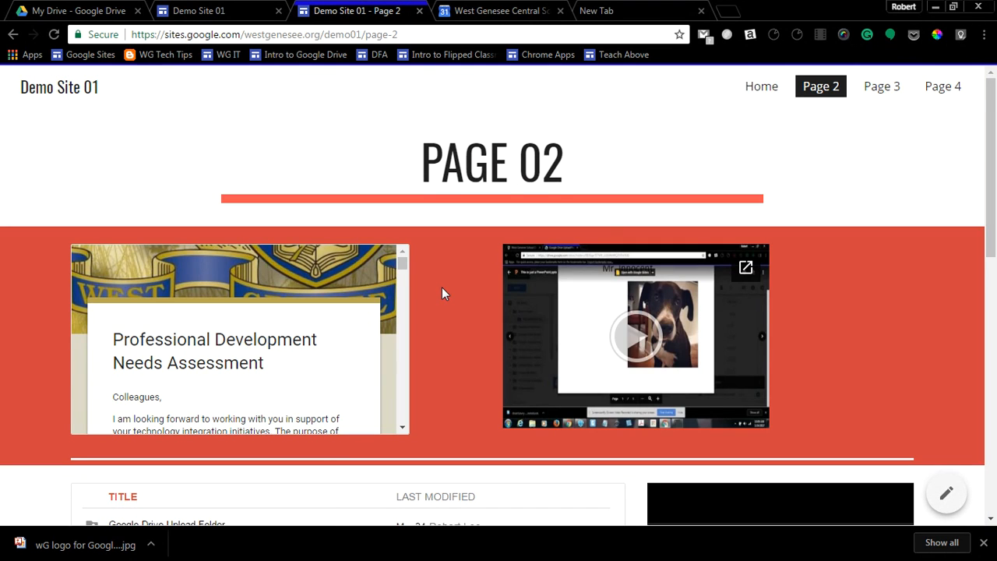
pyautogui.scroll(-1, 442, 290)
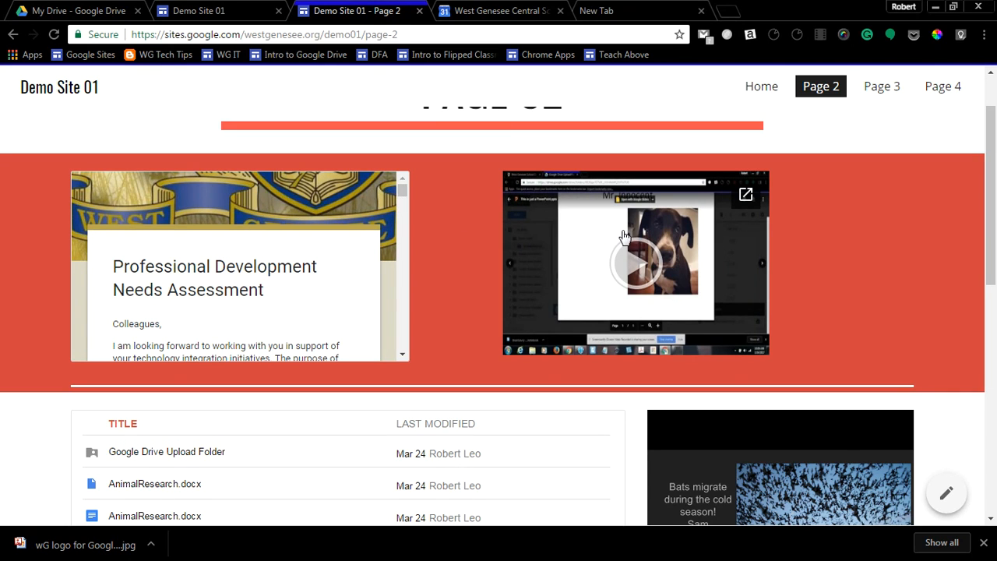
pyautogui.scroll(-3, 460, 287)
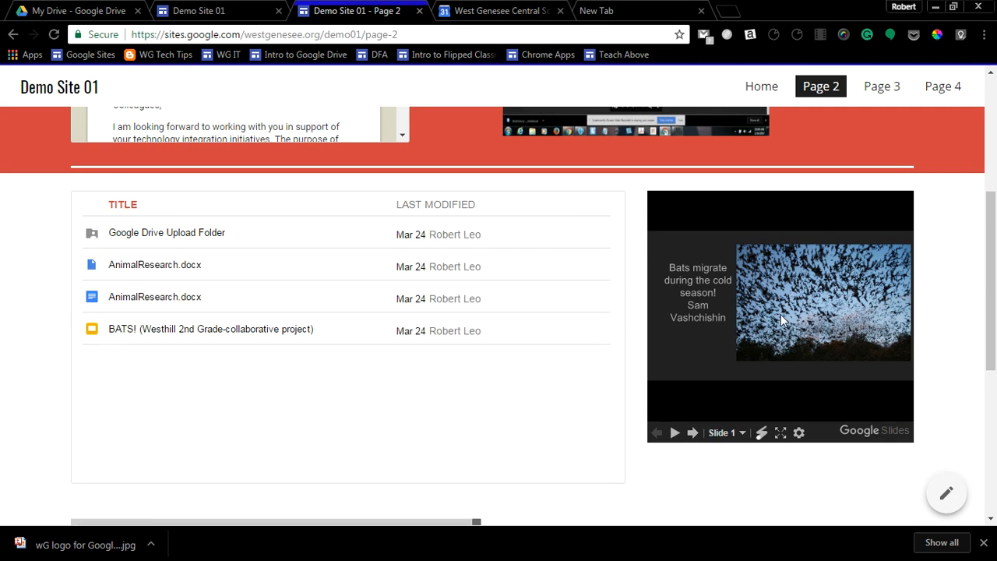
pyautogui.scroll(4, 781, 314)
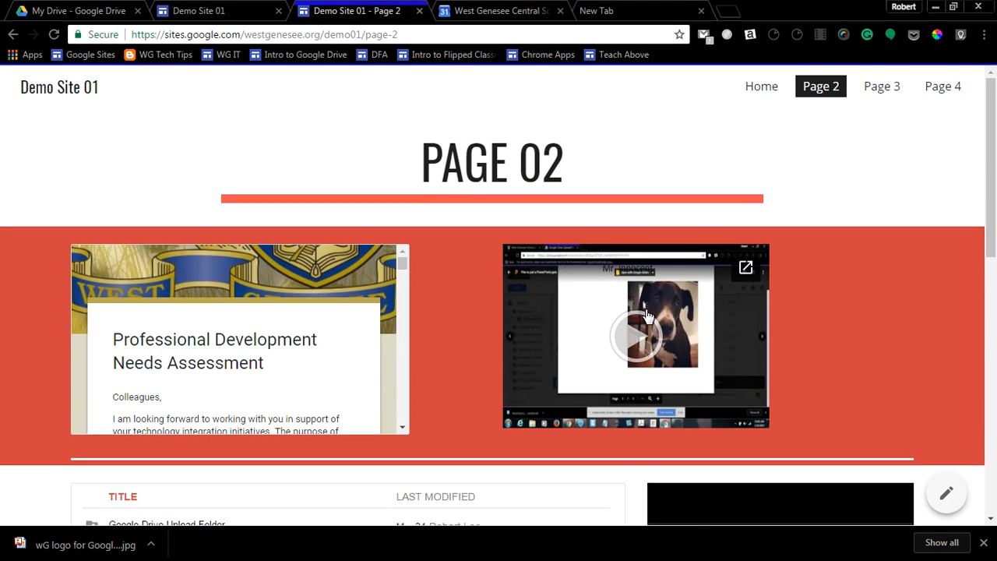
pyautogui.click(888, 95)
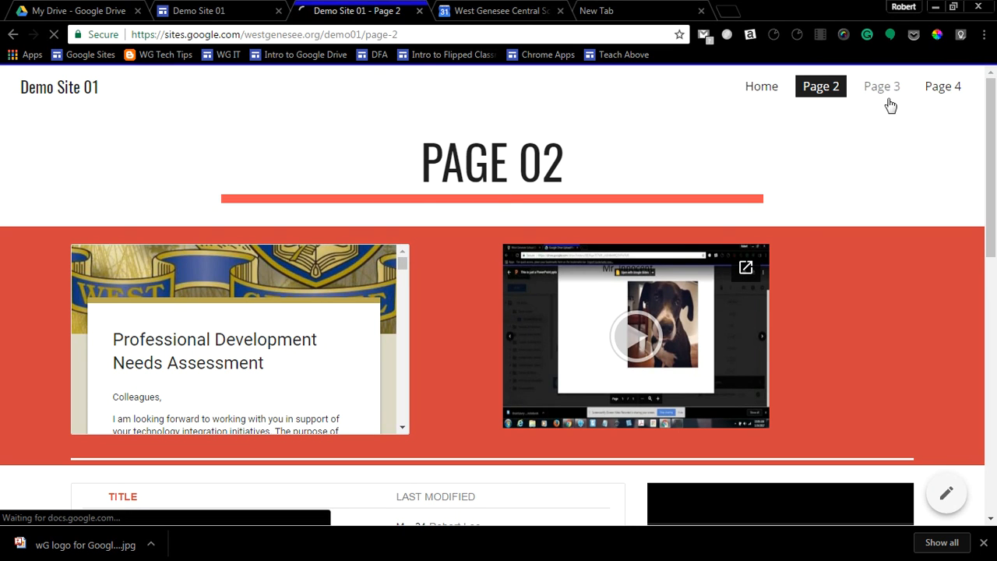
pyautogui.scroll(-1, 413, 302)
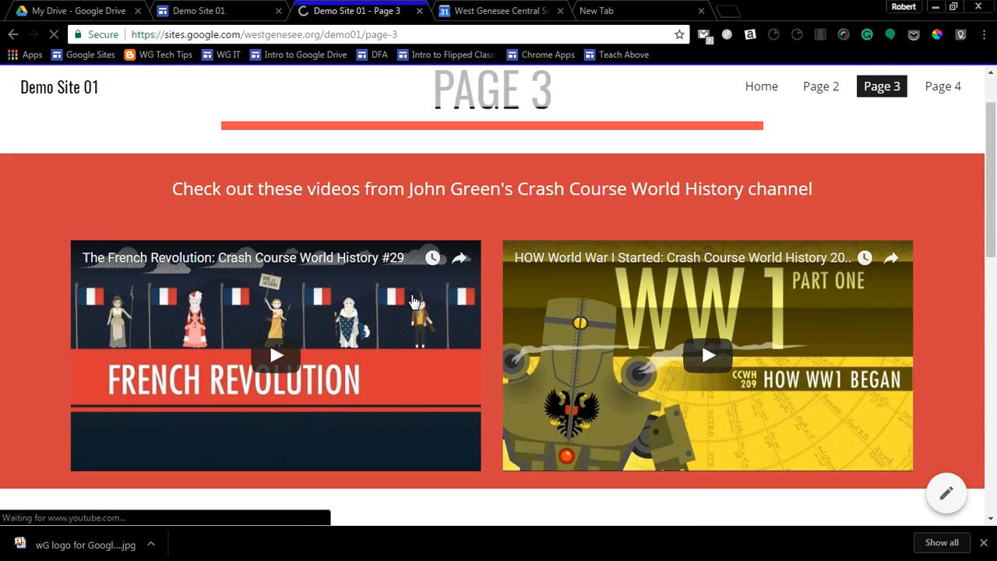
pyautogui.scroll(-3, 823, 322)
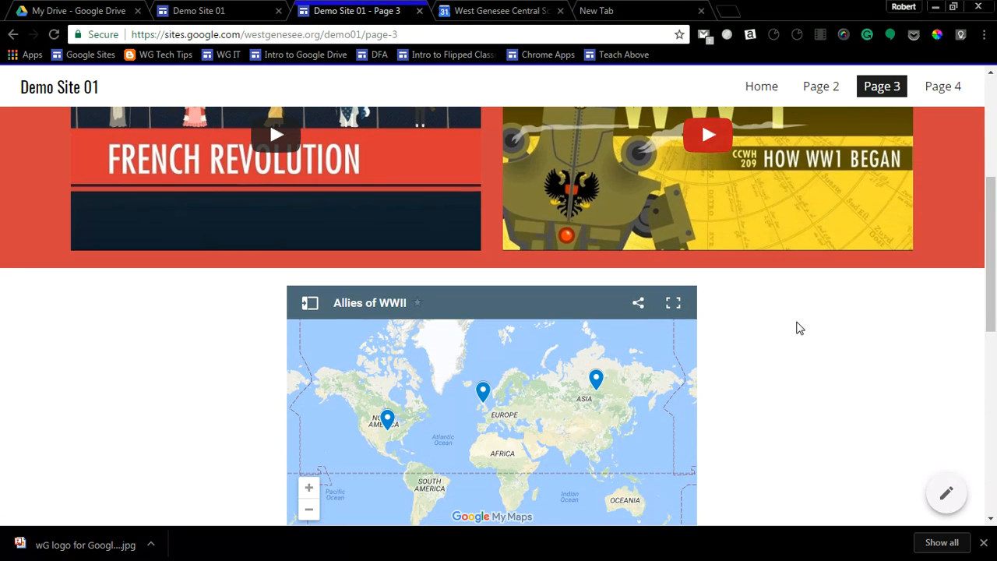
# - Examine the United Kingdom marker on the Allies of WWII map and advance the embedded calendar to April 2017
pyautogui.click(483, 394)
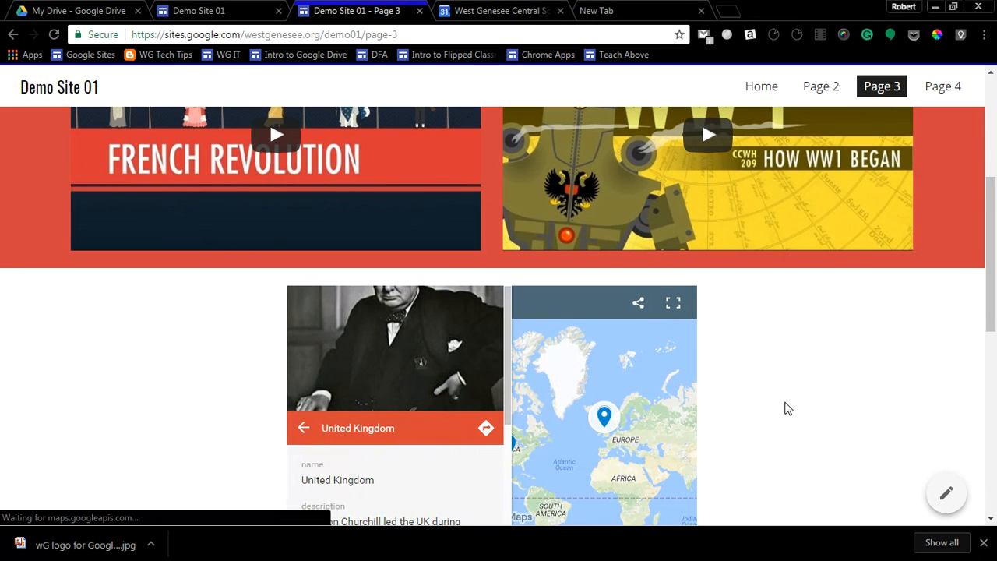
pyautogui.scroll(-6, 774, 407)
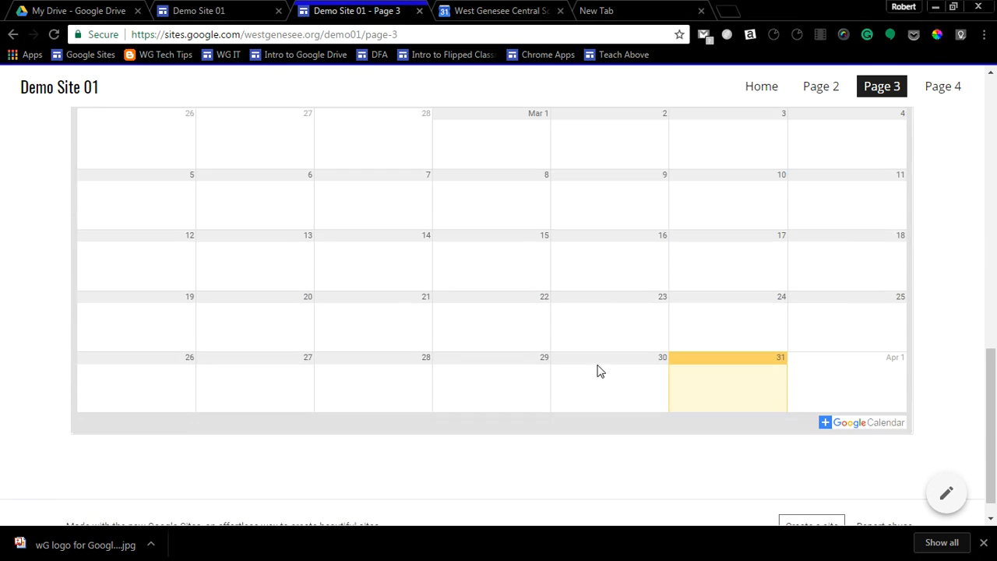
pyautogui.scroll(2, 174, 158)
pyautogui.click(136, 231)
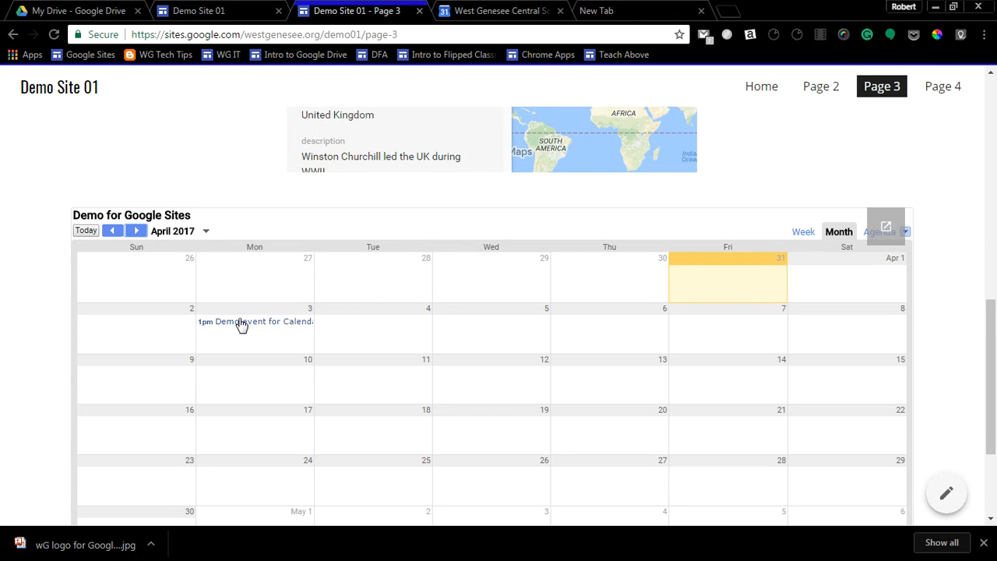
# - View the published Page 4 and open it for editing, returning to the Home page's editor at the end
pyautogui.click(943, 86)
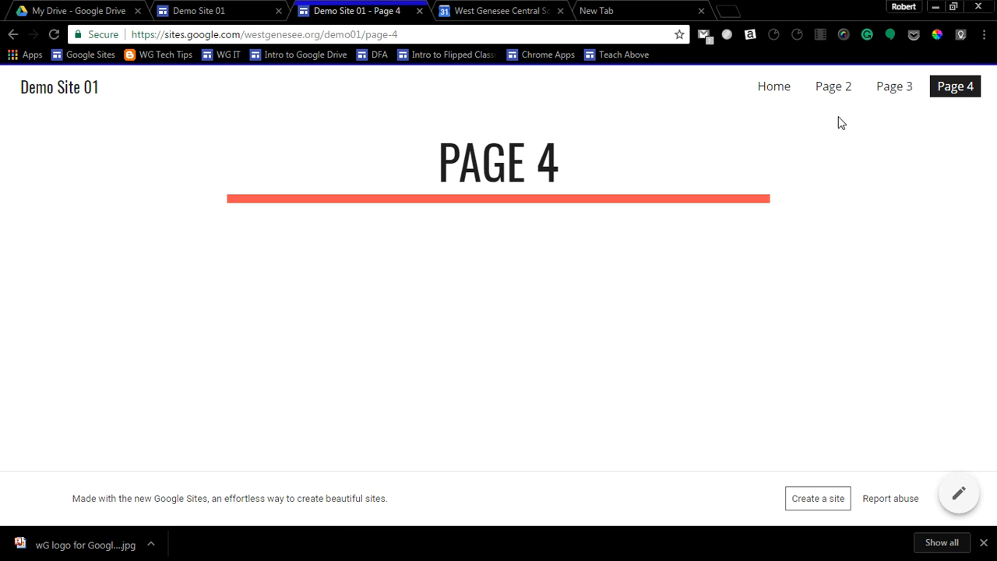
pyautogui.click(955, 502)
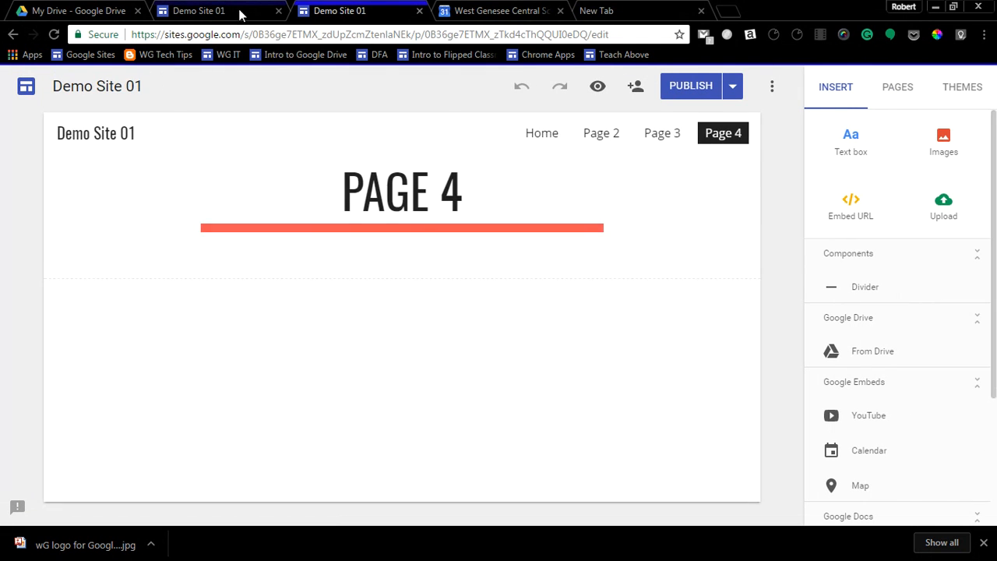
pyautogui.click(238, 13)
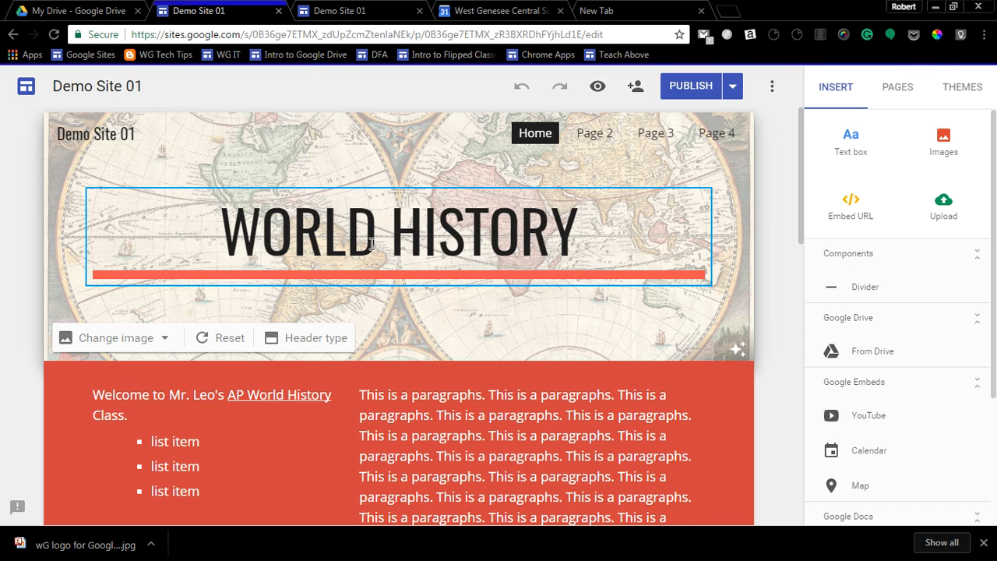
# - Review the site's publishing options, including unpublishing, and close them without choosing one
pyautogui.click(733, 87)
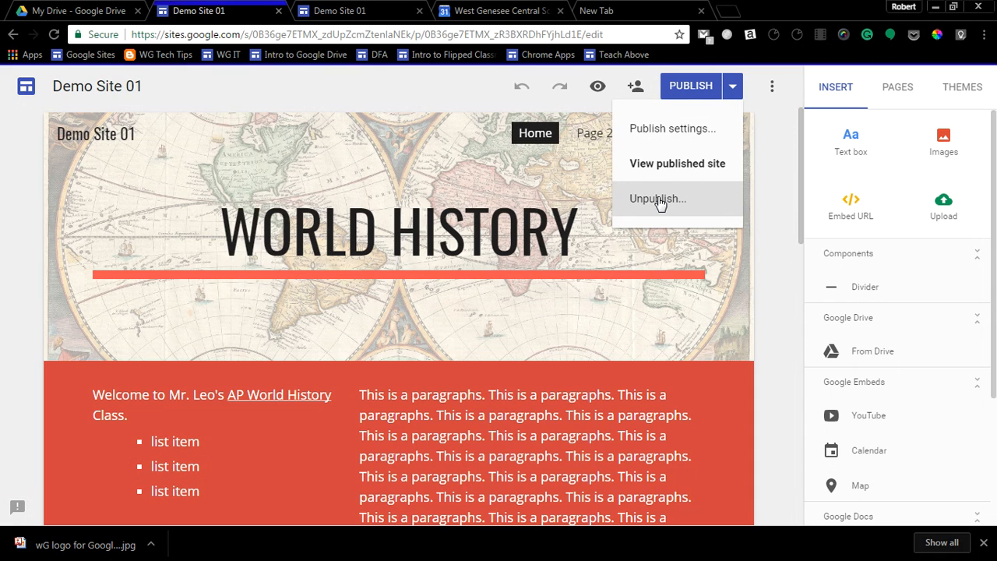
pyautogui.click(772, 158)
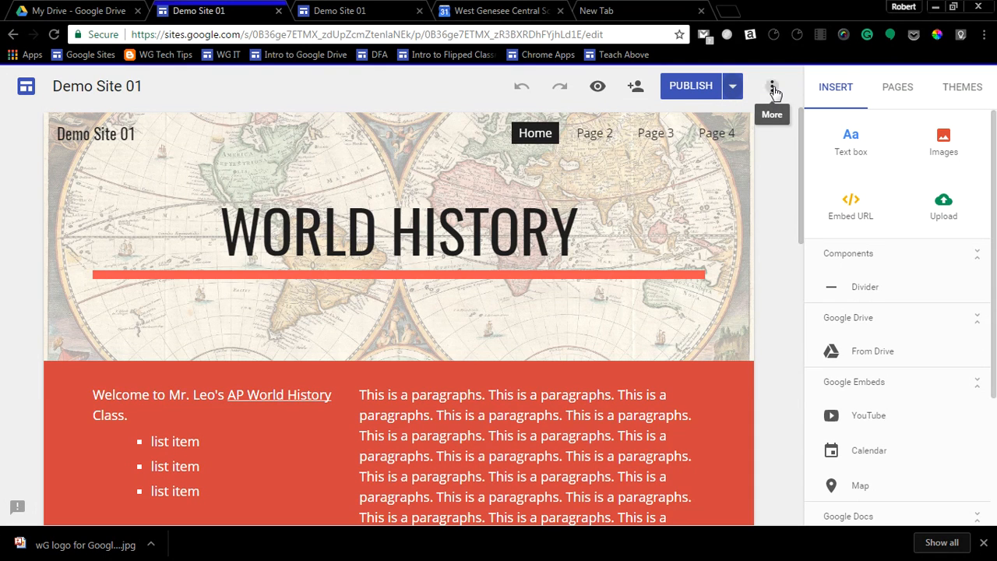
# - Open Sites Help and read the article "Create, name, or rename a site" in the Create topic
pyautogui.click(772, 88)
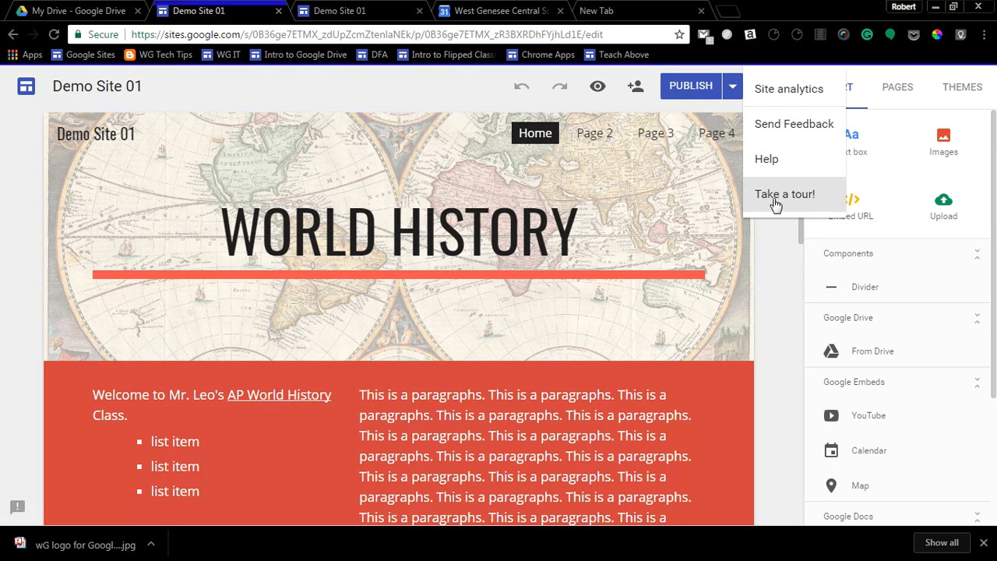
pyautogui.click(766, 160)
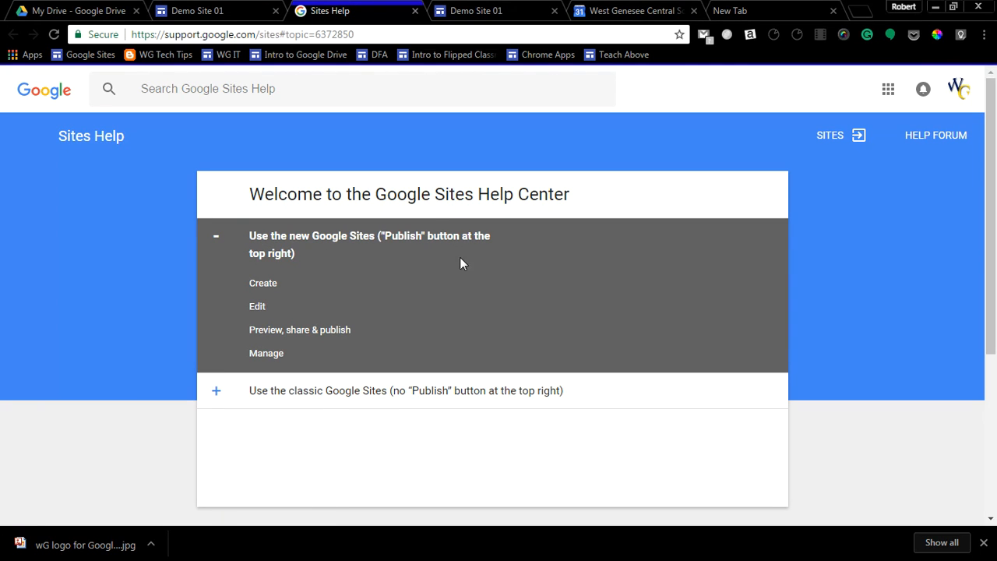
pyautogui.click(263, 285)
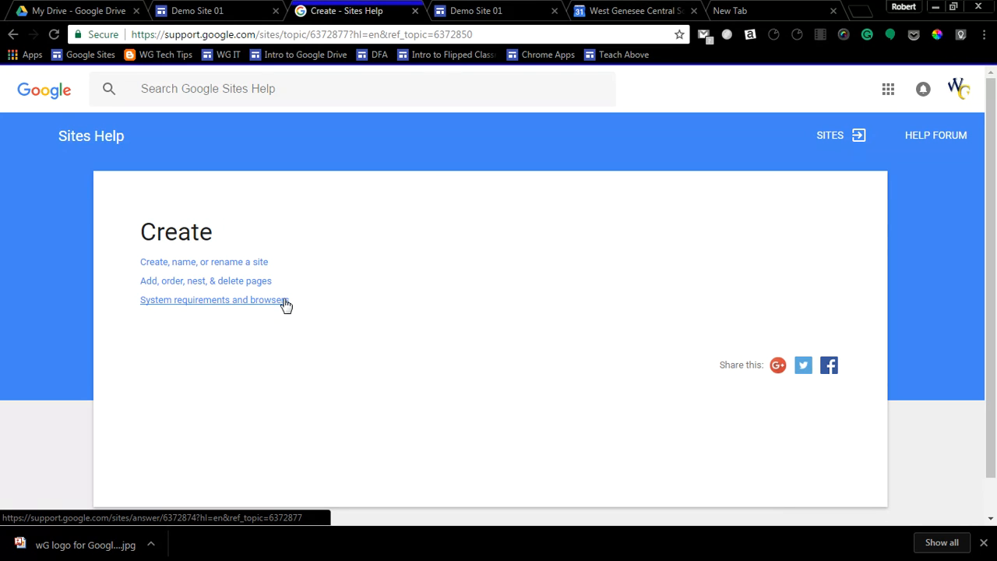
pyautogui.click(191, 262)
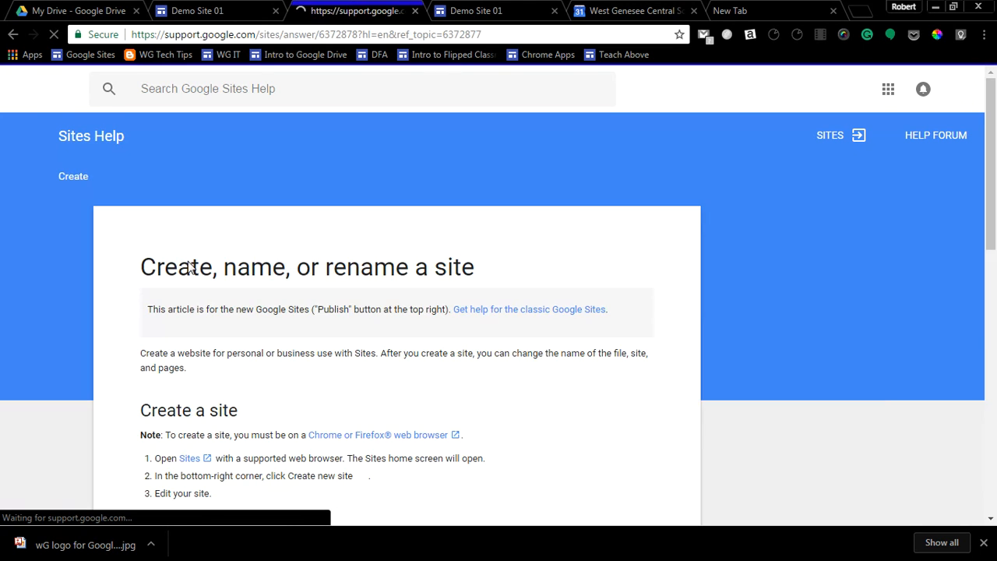
pyautogui.scroll(-3, 284, 327)
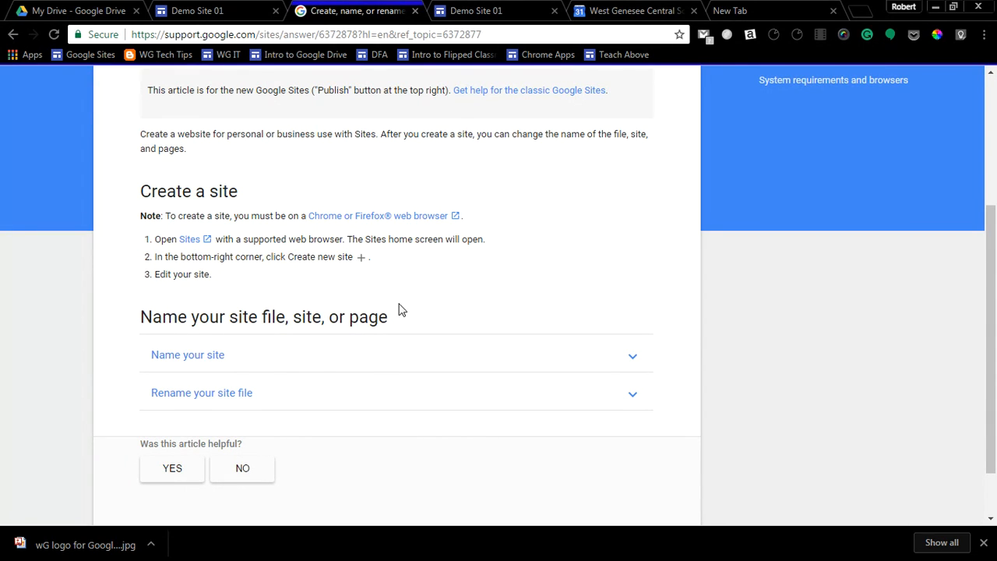
pyautogui.scroll(2, 398, 309)
pyautogui.scroll(1, 398, 309)
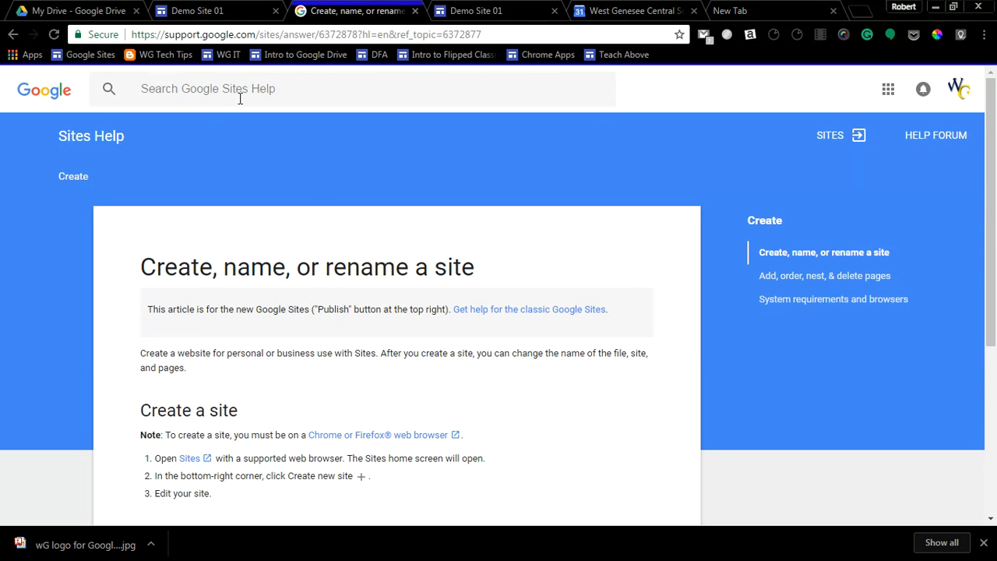
# - View the published site again from the Demo Site 01 editor and return to the editor
pyautogui.click(221, 12)
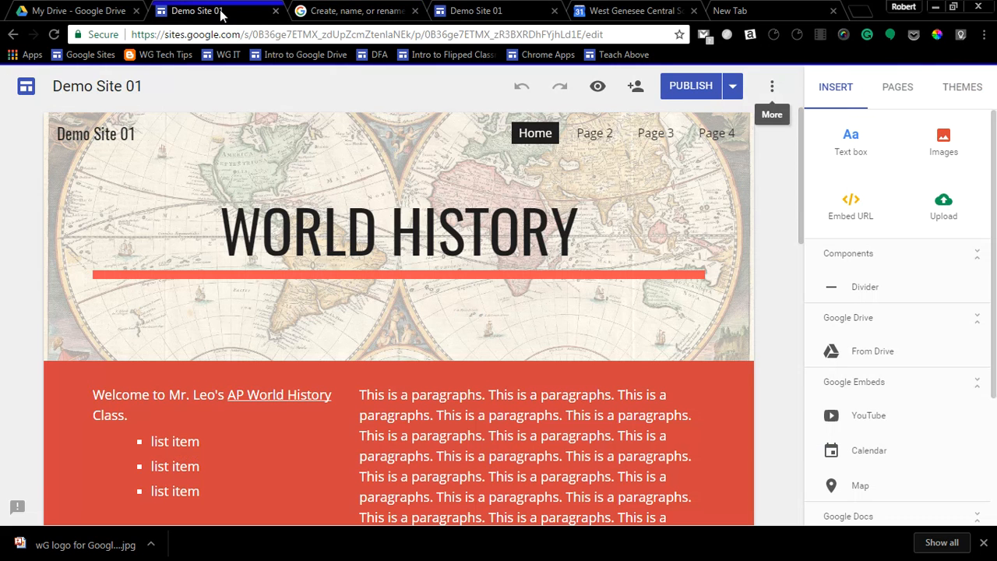
pyautogui.click(732, 87)
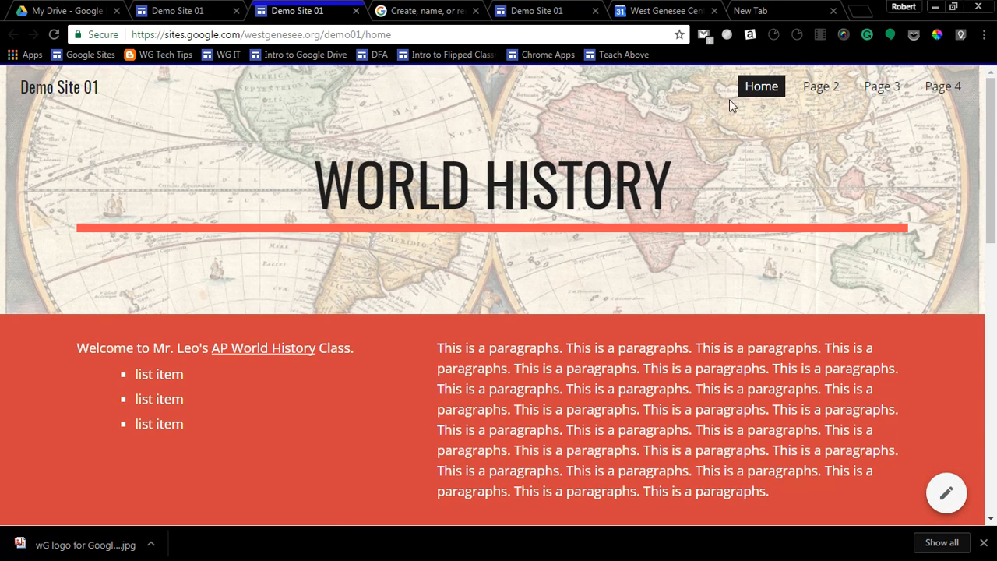
pyautogui.click(200, 10)
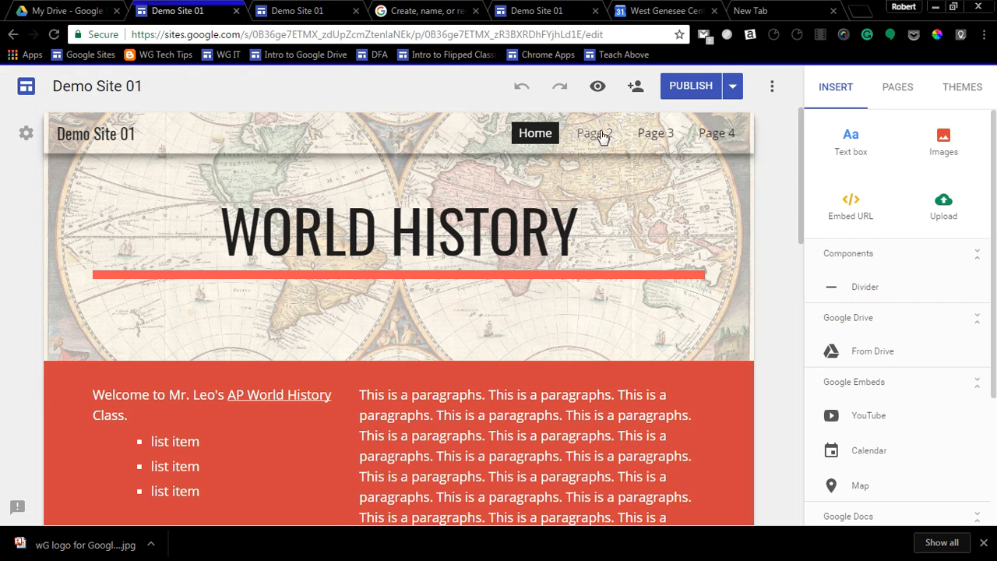
# - Go to the Google Sites home page and show the ownership filter options for the recent sites
pyautogui.click(26, 88)
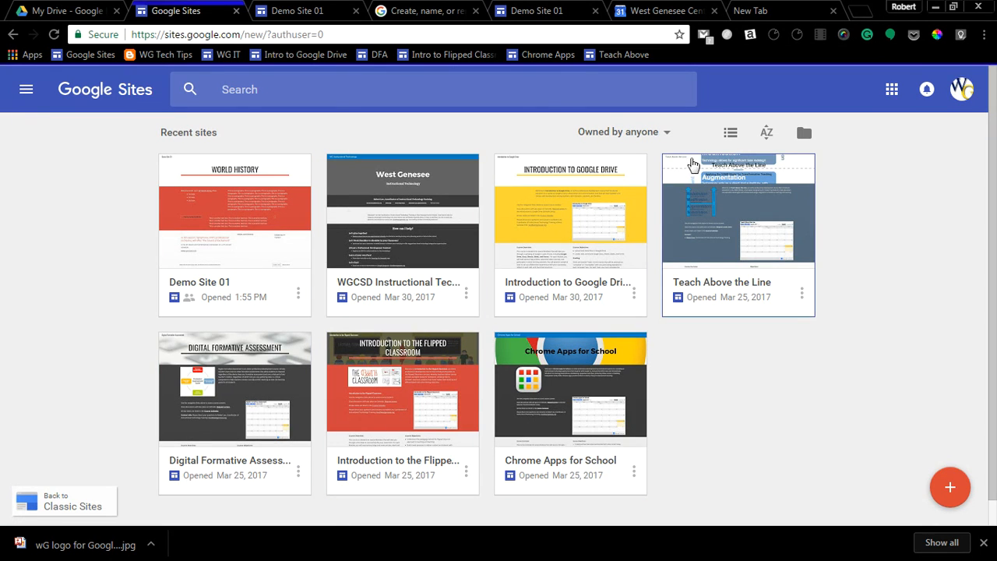
pyautogui.click(659, 137)
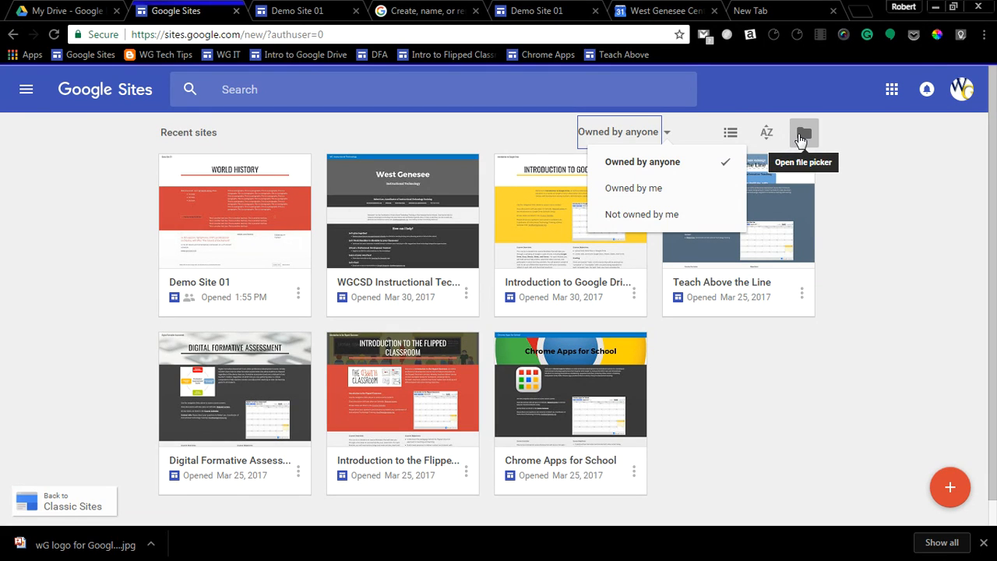
# - Browse the My Drive folders and site files in the file picker and close it without opening a file
pyautogui.click(801, 139)
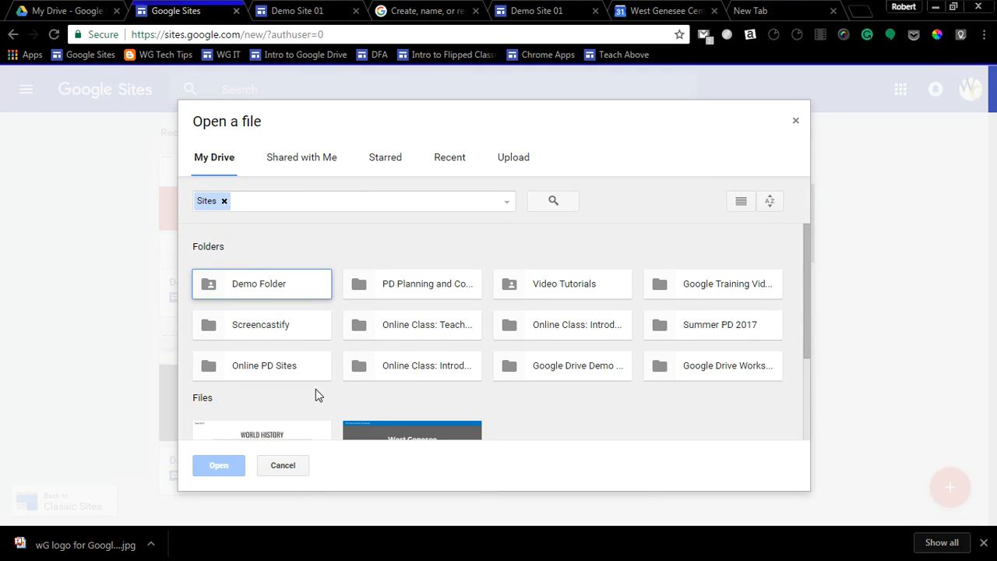
pyautogui.scroll(-1, 316, 396)
pyautogui.scroll(-1, 263, 372)
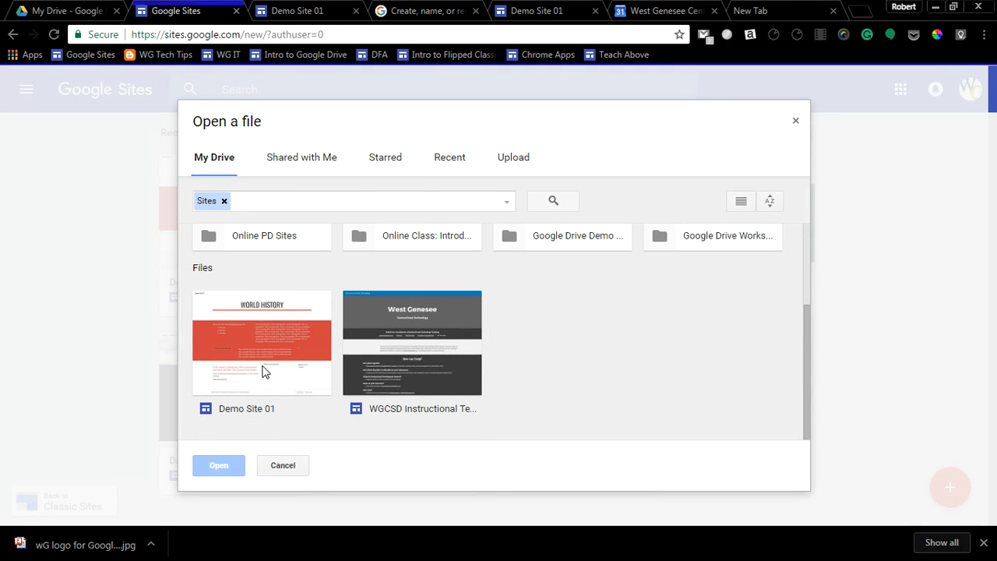
pyautogui.scroll(2, 263, 372)
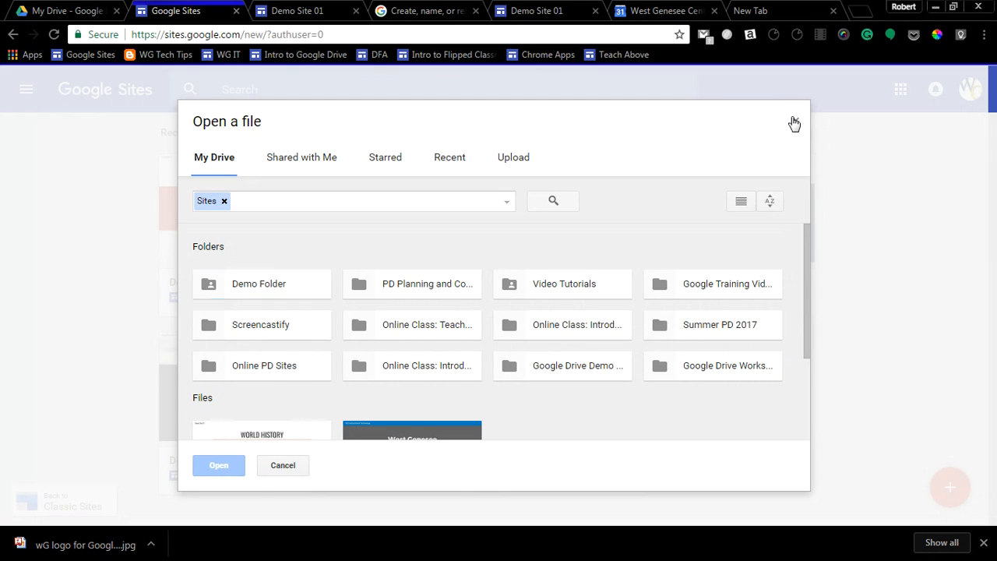
pyautogui.click(794, 119)
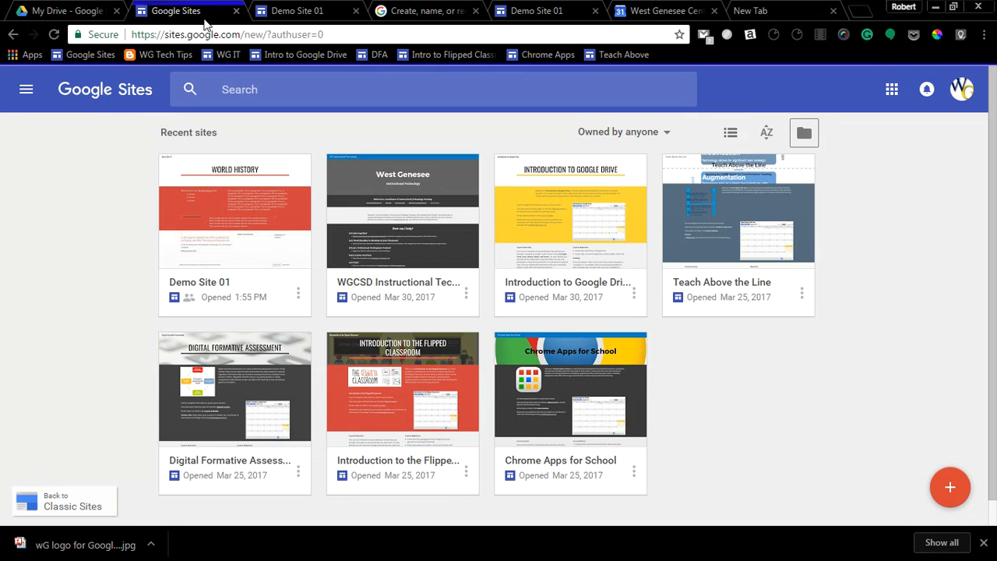
# - Switch to Google Drive, search for "demo 01", and look through the My Drive file list for the site
pyautogui.click(76, 13)
pyautogui.click(224, 89)
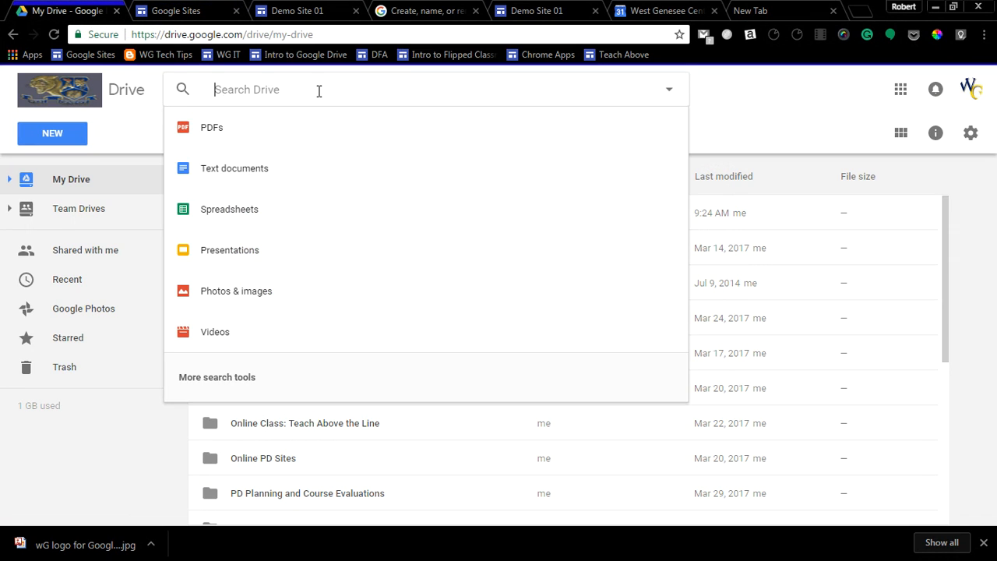
pyautogui.write('demo ')
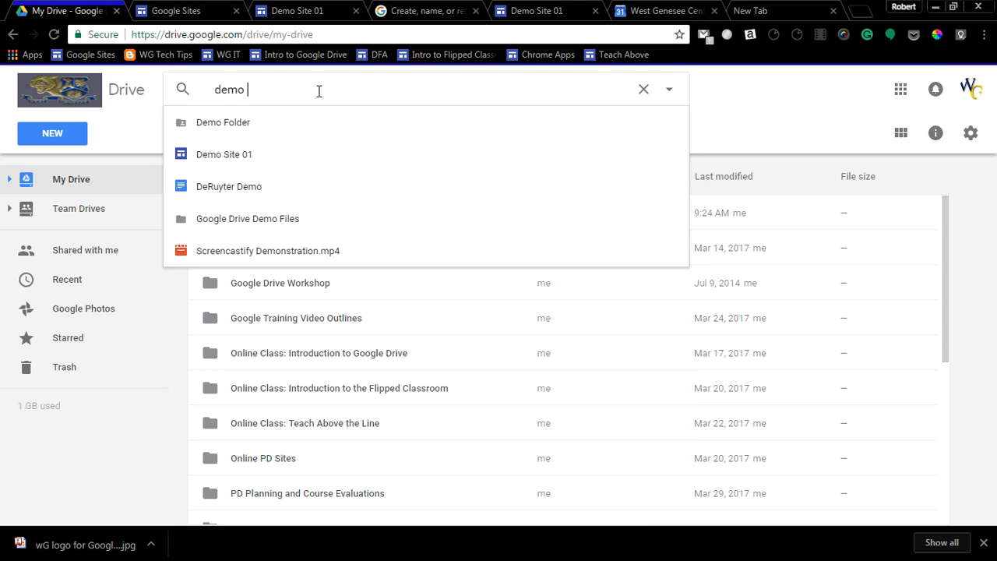
pyautogui.write('01')
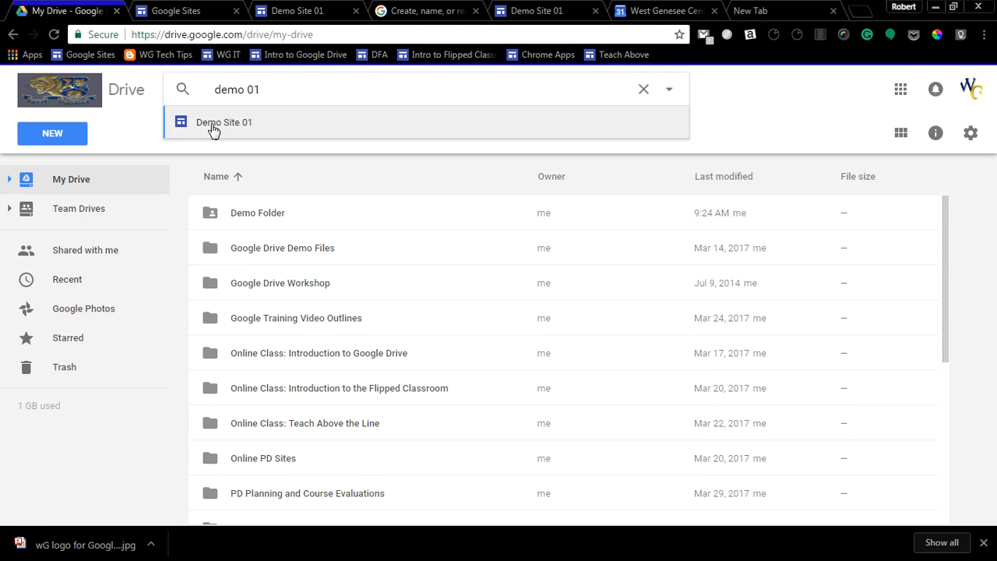
pyautogui.scroll(-4, 276, 267)
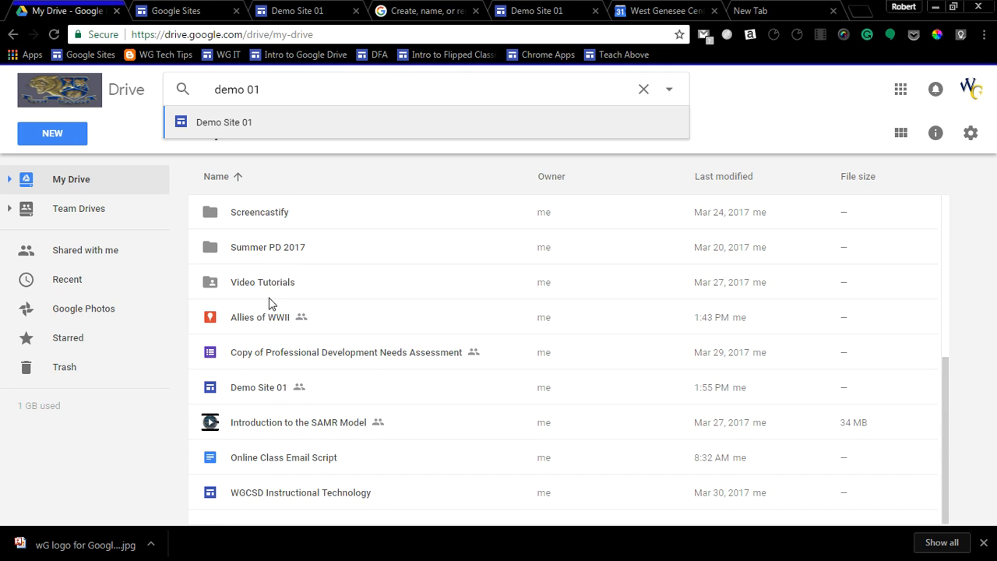